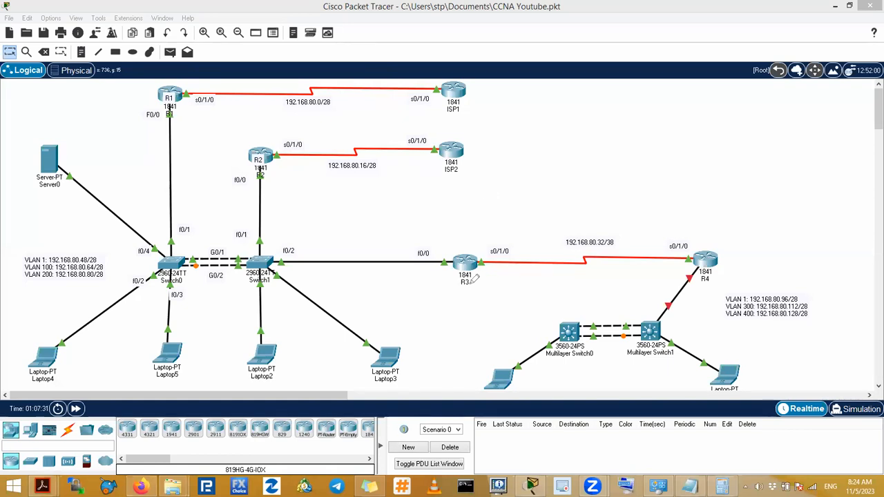
{"action": "left_click_drag", "start_coordinate": [675, 122], "coordinate": [621, 149]}
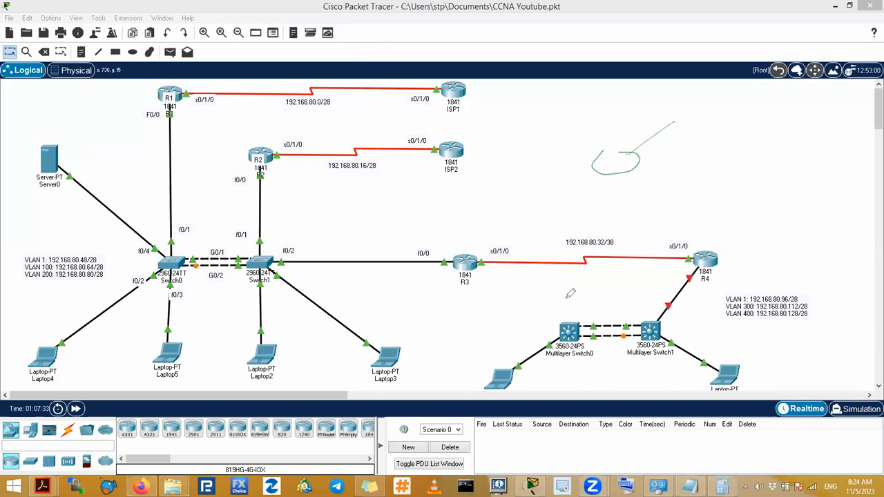
{"action": "left_click_drag", "start_coordinate": [609, 279], "coordinate": [473, 352]}
{"action": "mouse_move", "coordinate": [475, 386]}
{"action": "left_mouse_down"}
{"action": "mouse_move", "coordinate": [589, 399]}
{"action": "mouse_move", "coordinate": [756, 394]}
{"action": "mouse_move", "coordinate": [688, 277]}
{"action": "mouse_move", "coordinate": [609, 280]}
{"action": "left_mouse_up"}
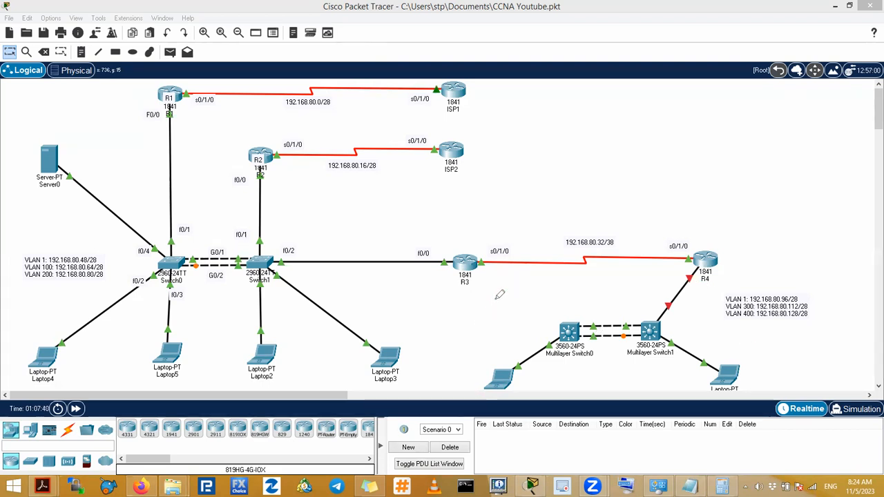
{"action": "left_click_drag", "start_coordinate": [558, 130], "coordinate": [524, 179]}
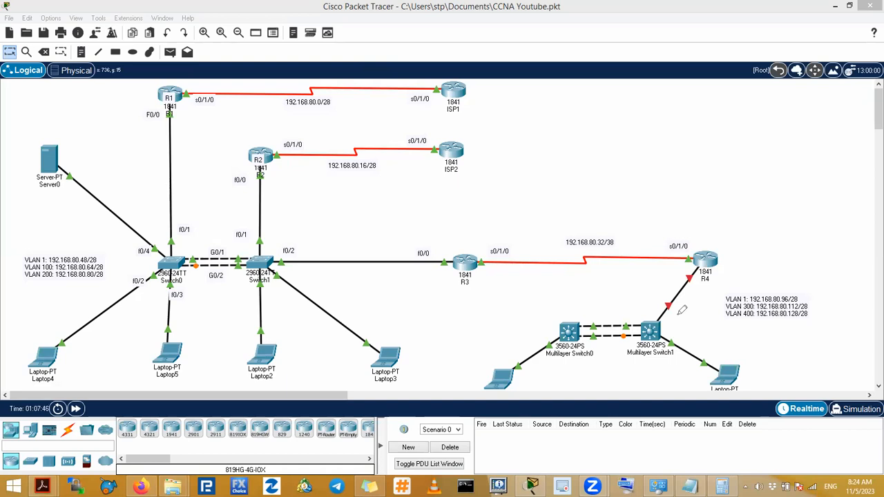
{"action": "mouse_move", "coordinate": [693, 266]}
{"action": "left_mouse_down"}
{"action": "mouse_move", "coordinate": [664, 285]}
{"action": "mouse_move", "coordinate": [667, 309]}
{"action": "mouse_move", "coordinate": [694, 286]}
{"action": "left_mouse_up"}
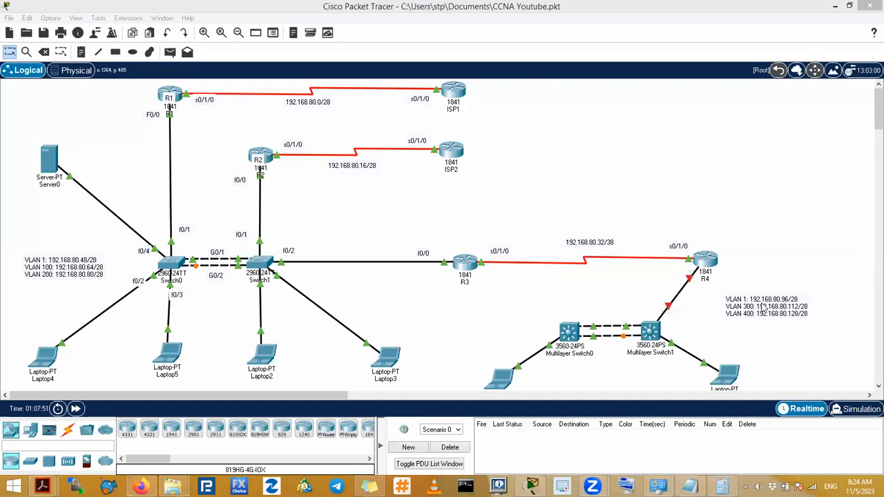
Step: Move the VLAN 1, 300 and 400 subnet note from beside R4 to just below the two multilayer switches
{"action": "left_click_drag", "start_coordinate": [749, 308], "coordinate": [601, 370]}
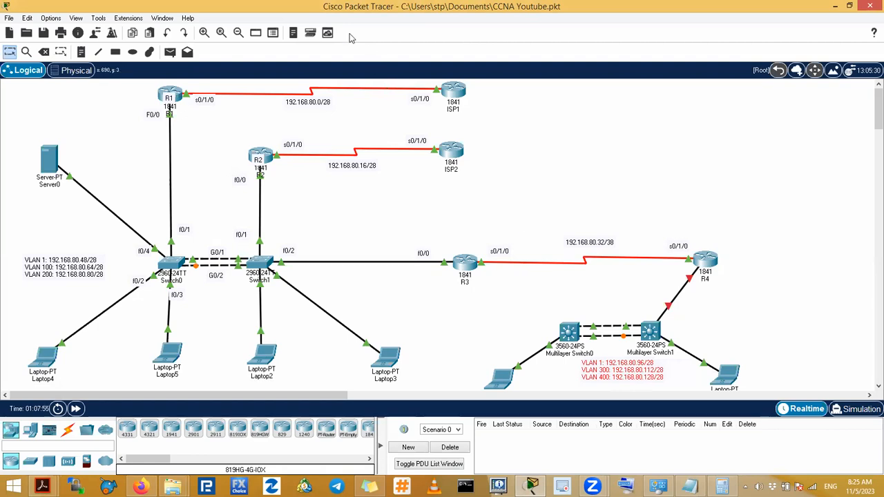
{"action": "mouse_move", "coordinate": [646, 299]}
{"action": "left_mouse_down"}
{"action": "mouse_move", "coordinate": [542, 345]}
{"action": "mouse_move", "coordinate": [661, 314]}
{"action": "mouse_move", "coordinate": [645, 299]}
{"action": "left_mouse_up"}
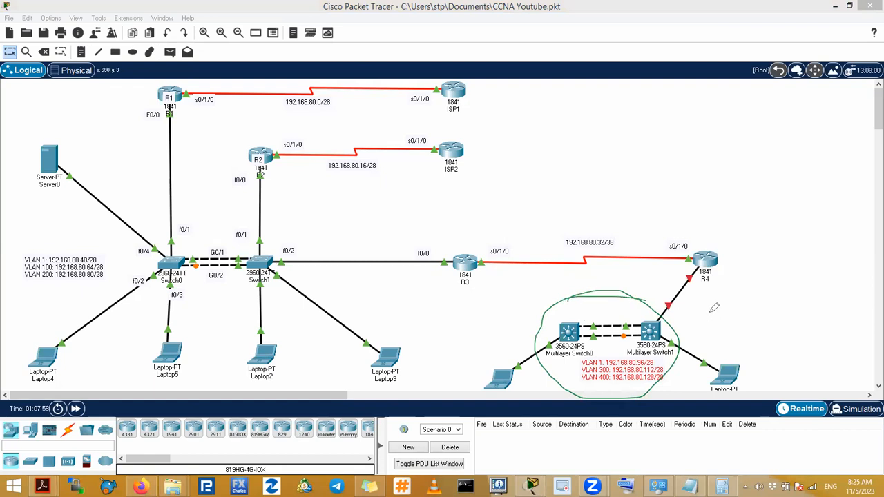
{"action": "left_click_drag", "start_coordinate": [744, 320], "coordinate": [697, 299]}
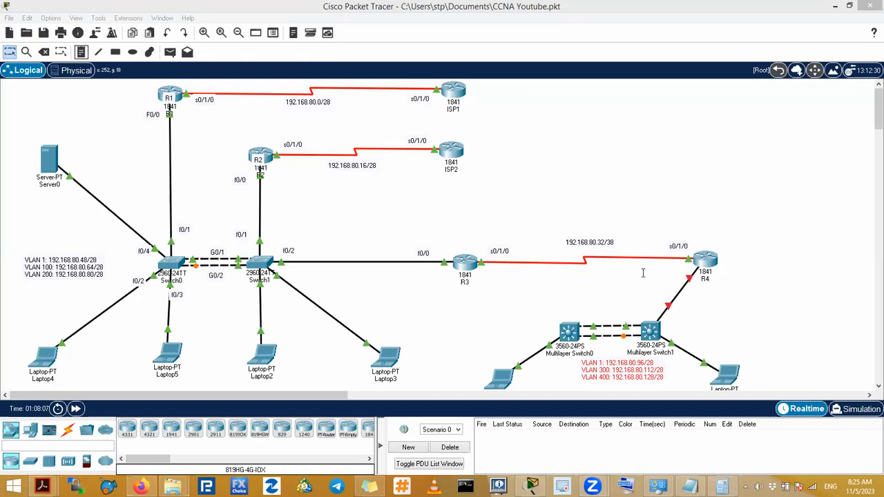
Step: Add the note "192.168.80.144/28" beside the link between R4 and Multilayer Switch1
{"action": "left_click", "coordinate": [683, 296]}
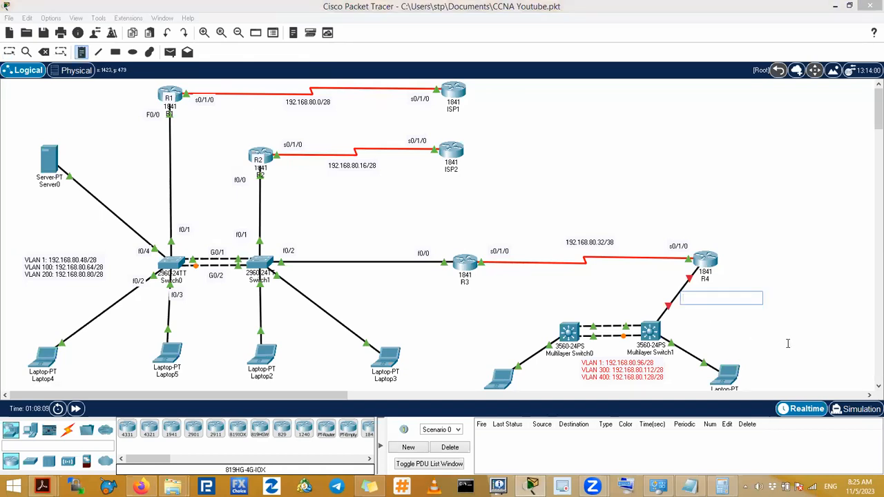
{"action": "type", "text": "192.168."}
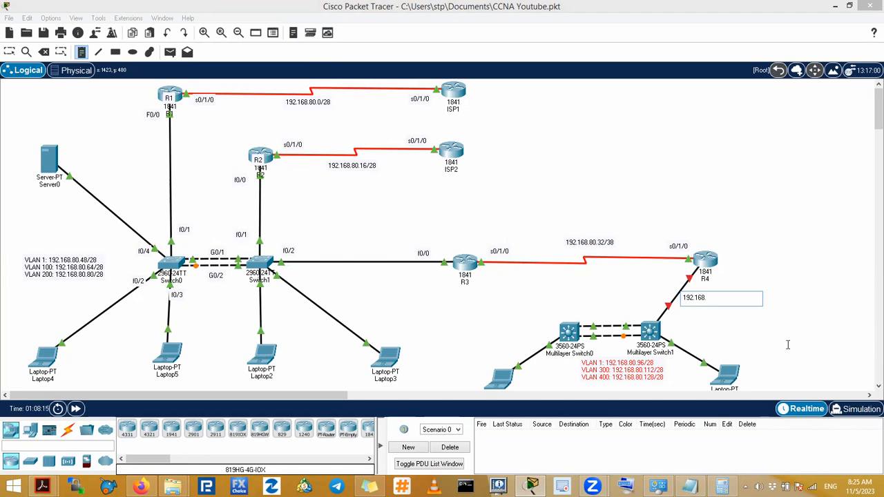
{"action": "type", "text": "80.144/28"}
{"action": "left_click", "coordinate": [727, 160]}
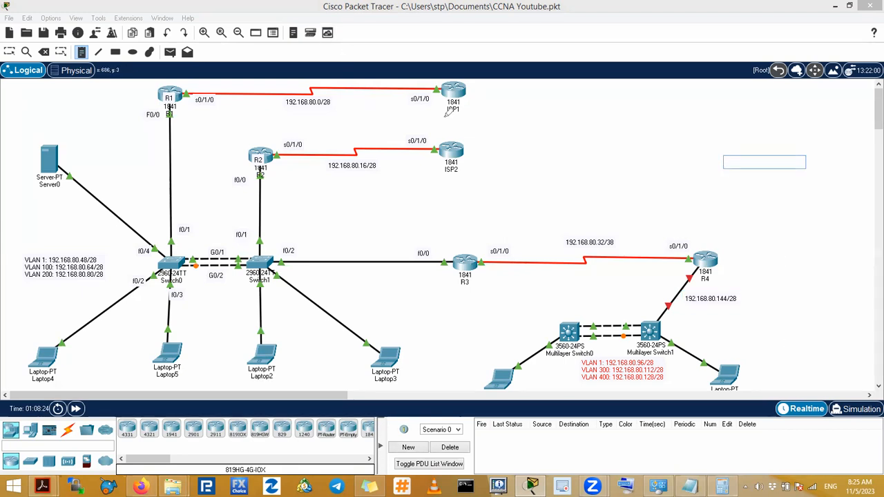
{"action": "left_click", "coordinate": [585, 128]}
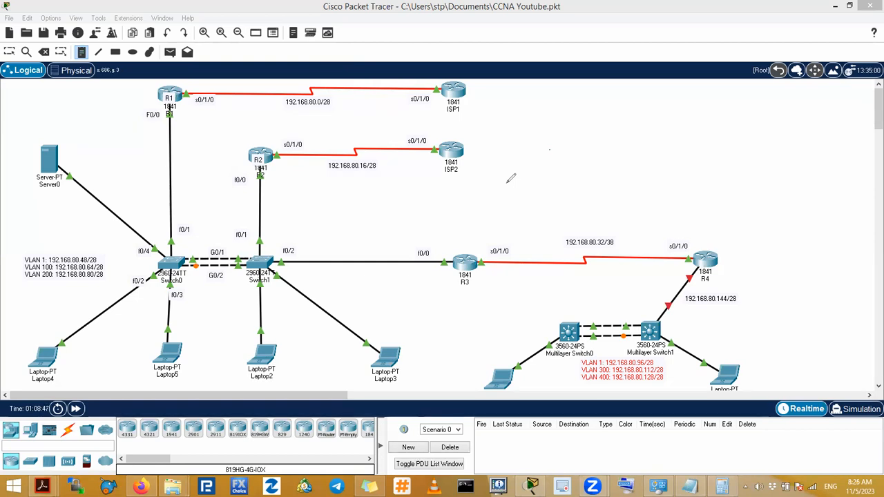
{"action": "mouse_move", "coordinate": [317, 101]}
{"action": "left_mouse_down"}
{"action": "mouse_move", "coordinate": [299, 103]}
{"action": "mouse_move", "coordinate": [337, 102]}
{"action": "left_mouse_up"}
{"action": "left_click_drag", "start_coordinate": [567, 97], "coordinate": [587, 118]}
{"action": "left_click", "coordinate": [604, 121]}
{"action": "mouse_move", "coordinate": [622, 110]}
{"action": "left_mouse_down"}
{"action": "mouse_move", "coordinate": [633, 107]}
{"action": "mouse_move", "coordinate": [644, 121]}
{"action": "mouse_move", "coordinate": [693, 119]}
{"action": "left_mouse_up"}
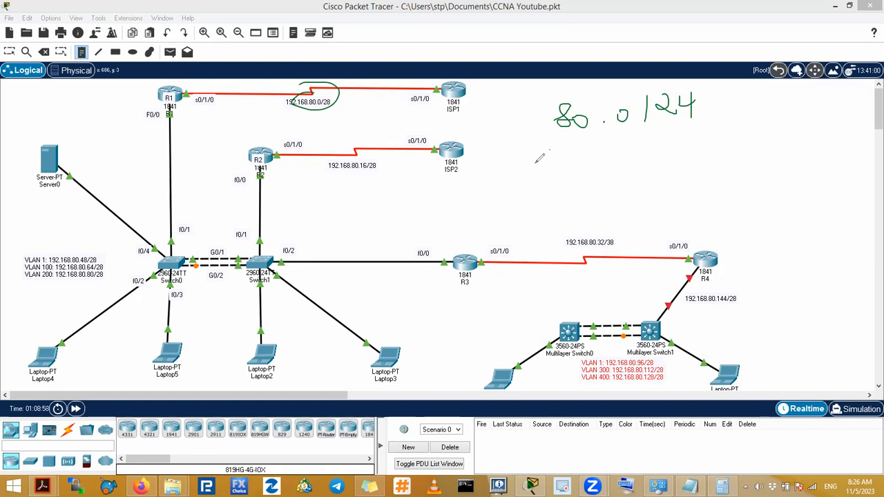
{"action": "left_click_drag", "start_coordinate": [666, 93], "coordinate": [696, 104]}
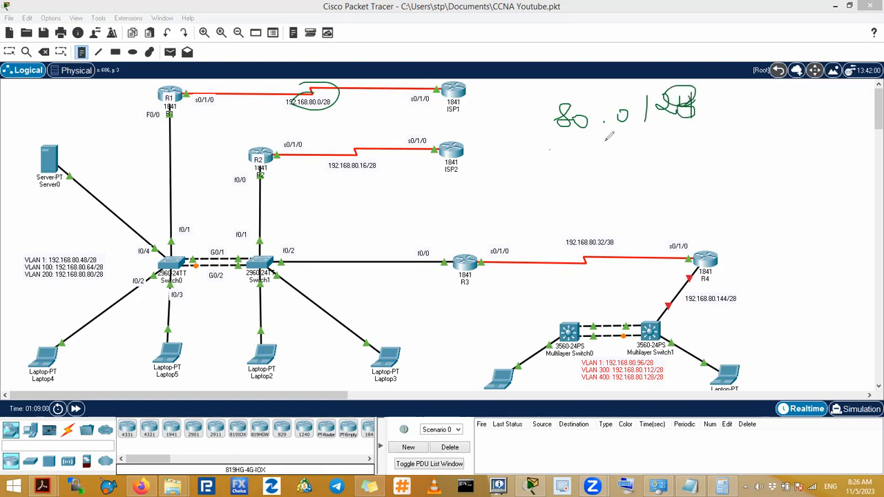
{"action": "left_click_drag", "start_coordinate": [656, 126], "coordinate": [702, 125]}
{"action": "left_click_drag", "start_coordinate": [344, 173], "coordinate": [374, 174]}
{"action": "mouse_move", "coordinate": [379, 160]}
{"action": "left_mouse_down"}
{"action": "mouse_move", "coordinate": [376, 149]}
{"action": "mouse_move", "coordinate": [352, 145]}
{"action": "mouse_move", "coordinate": [369, 140]}
{"action": "left_mouse_up"}
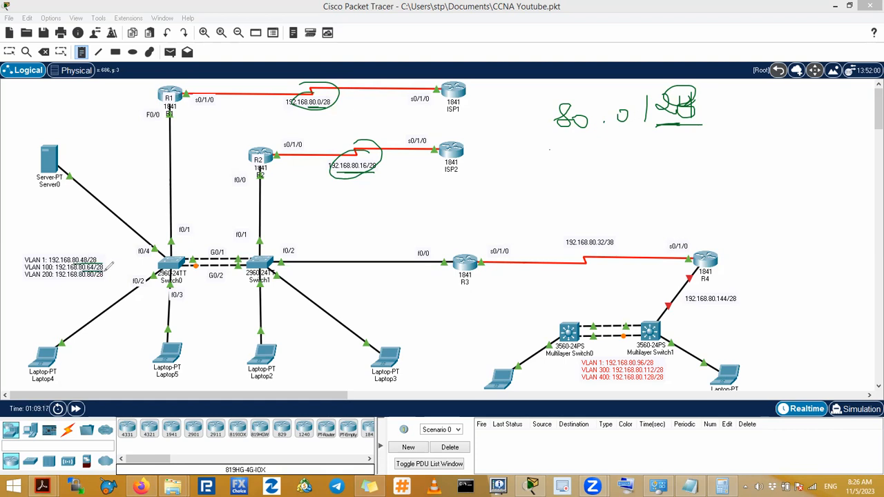
{"action": "left_click_drag", "start_coordinate": [79, 278], "coordinate": [112, 276]}
{"action": "mouse_move", "coordinate": [632, 366]}
{"action": "left_mouse_down"}
{"action": "mouse_move", "coordinate": [664, 366]}
{"action": "mouse_move", "coordinate": [662, 378]}
{"action": "left_mouse_up"}
{"action": "left_click_drag", "start_coordinate": [701, 127], "coordinate": [658, 127]}
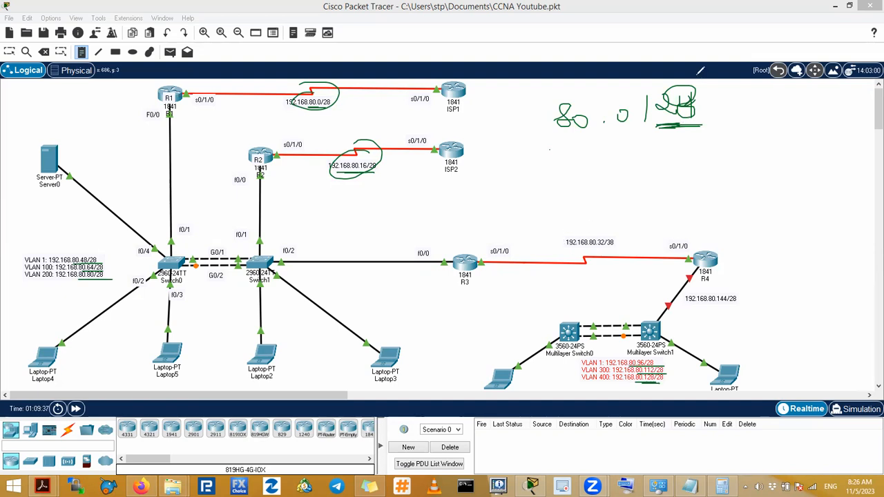
{"action": "mouse_move", "coordinate": [665, 67]}
{"action": "left_mouse_down"}
{"action": "mouse_move", "coordinate": [718, 117]}
{"action": "mouse_move", "coordinate": [696, 185]}
{"action": "mouse_move", "coordinate": [691, 145]}
{"action": "mouse_move", "coordinate": [684, 155]}
{"action": "left_mouse_up"}
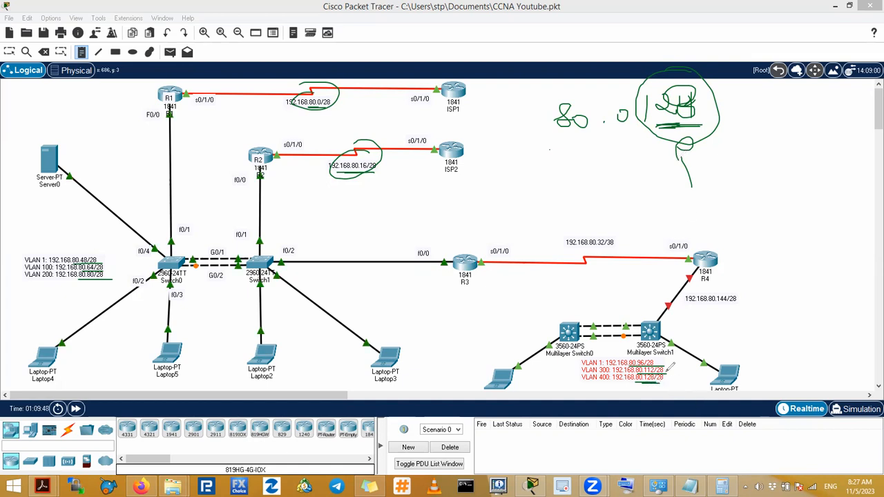
{"action": "mouse_move", "coordinate": [656, 390]}
{"action": "left_mouse_down"}
{"action": "mouse_move", "coordinate": [705, 353]}
{"action": "mouse_move", "coordinate": [716, 334]}
{"action": "left_mouse_up"}
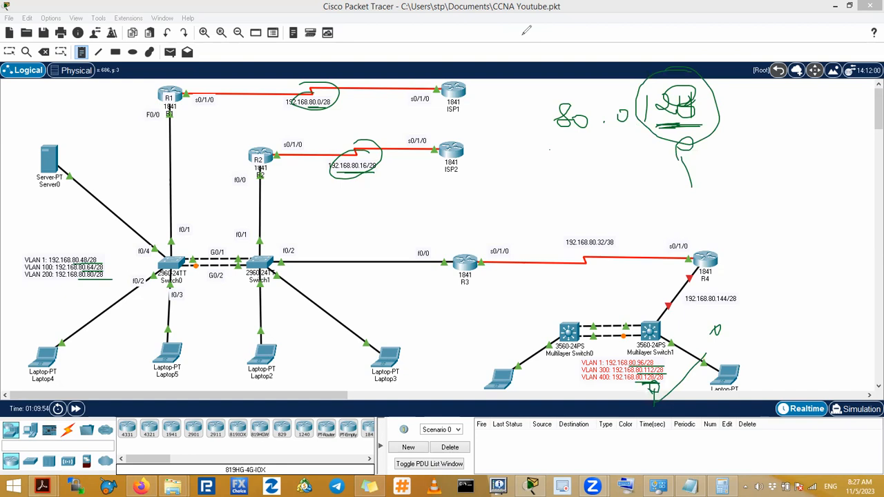
{"action": "key", "text": "Escape"}
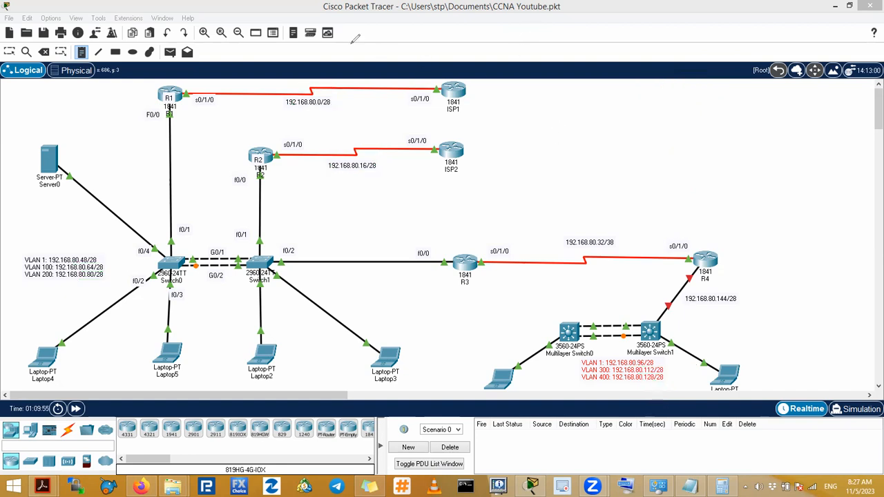
{"action": "left_click", "coordinate": [533, 135]}
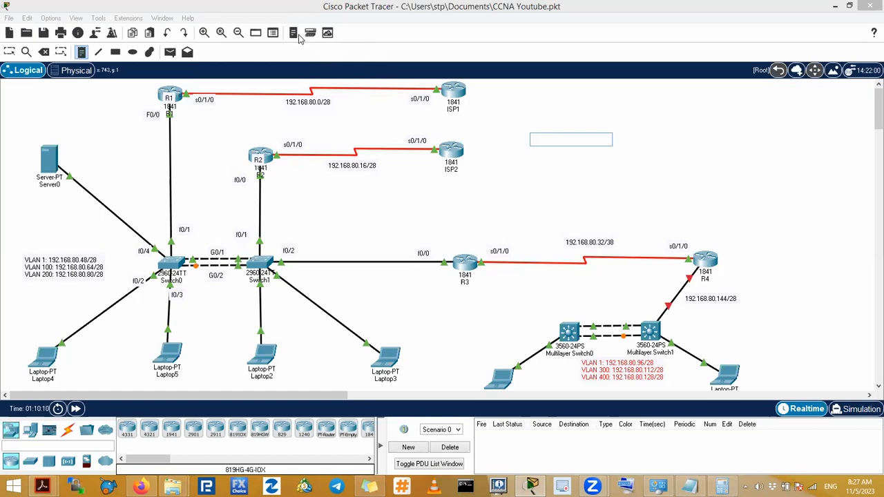
{"action": "left_click", "coordinate": [598, 146]}
{"action": "left_click", "coordinate": [598, 146]}
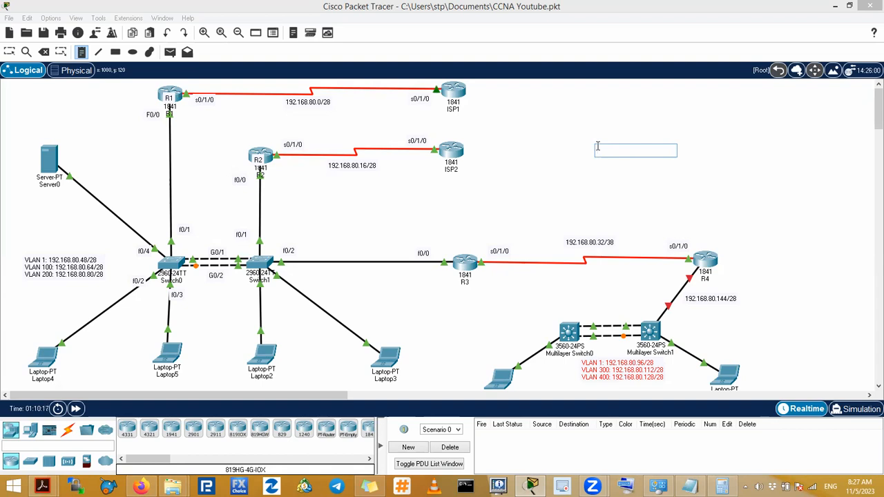
{"action": "left_click", "coordinate": [544, 168]}
{"action": "left_click", "coordinate": [565, 137]}
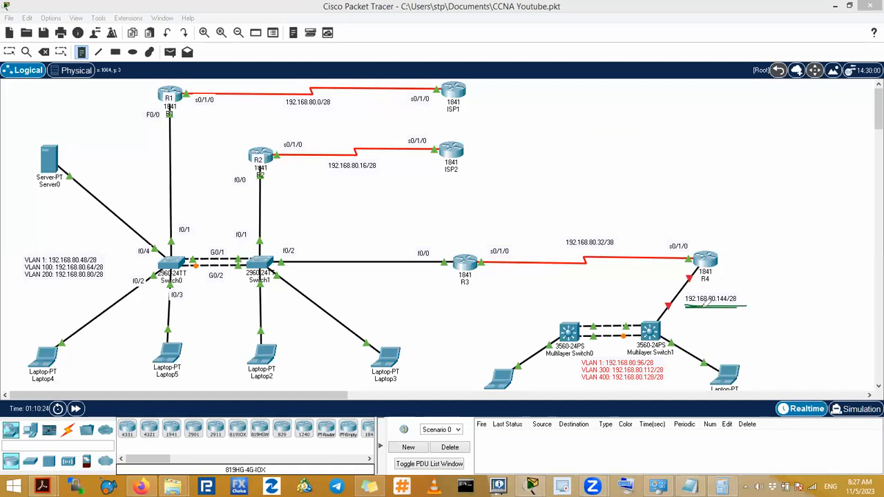
{"action": "mouse_move", "coordinate": [697, 275]}
{"action": "left_mouse_down"}
{"action": "mouse_move", "coordinate": [669, 281]}
{"action": "mouse_move", "coordinate": [694, 303]}
{"action": "mouse_move", "coordinate": [723, 306]}
{"action": "left_mouse_up"}
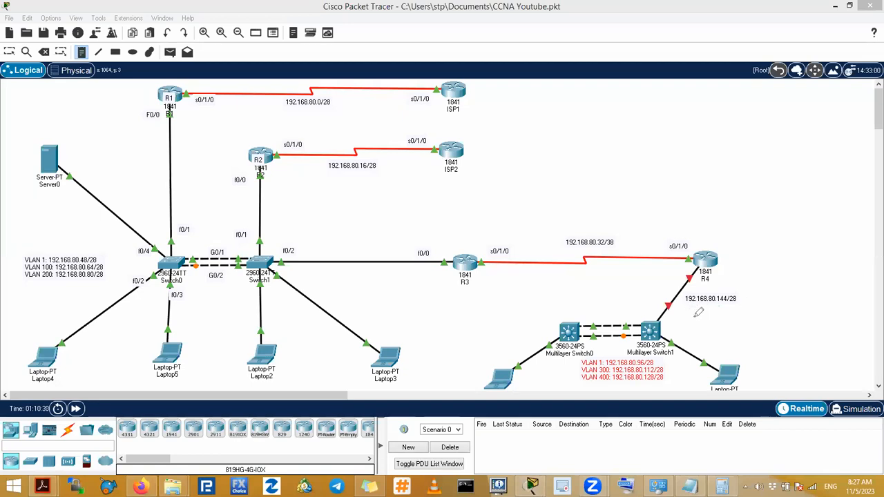
{"action": "mouse_move", "coordinate": [675, 295]}
{"action": "left_mouse_down"}
{"action": "mouse_move", "coordinate": [664, 290]}
{"action": "mouse_move", "coordinate": [680, 303]}
{"action": "left_mouse_up"}
{"action": "left_click_drag", "start_coordinate": [689, 273], "coordinate": [693, 275]}
{"action": "left_click_drag", "start_coordinate": [685, 308], "coordinate": [736, 309]}
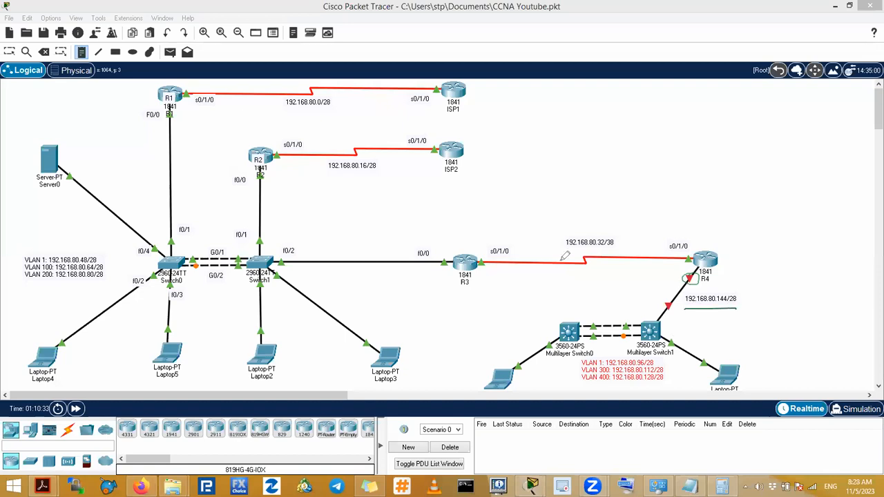
{"action": "left_click_drag", "start_coordinate": [588, 286], "coordinate": [670, 300]}
{"action": "key", "text": "Escape"}
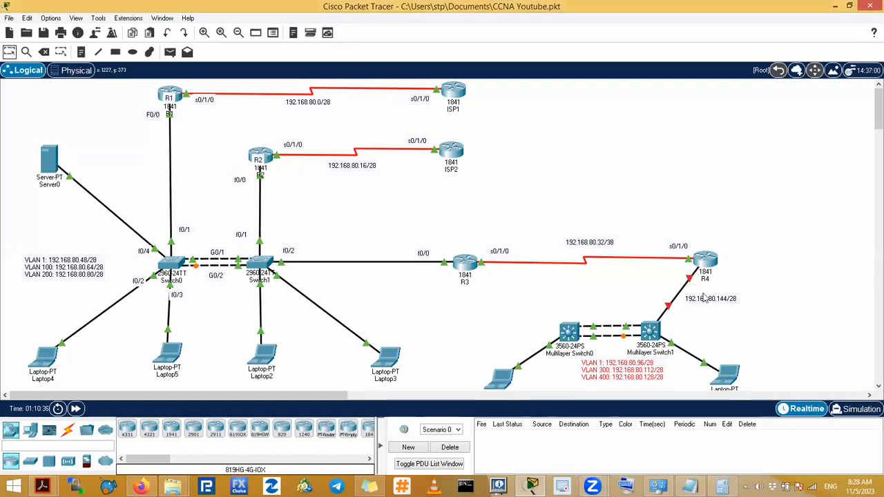
{"action": "key", "text": "Escape"}
Step: Label the R4–Multilayer Switch1 link with interface notes: "f0/1" at the switch end and "f0/0" at the R4 end
{"action": "mouse_move", "coordinate": [679, 297]}
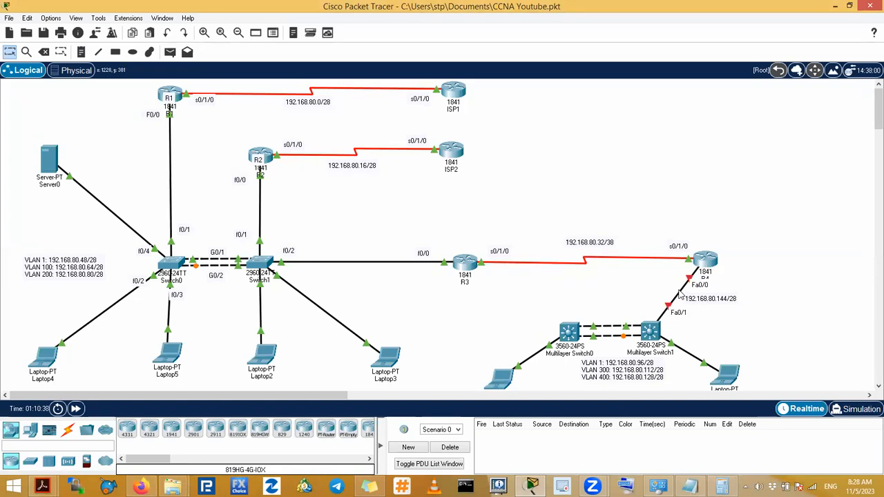
{"action": "left_click", "coordinate": [80, 52]}
{"action": "left_click", "coordinate": [658, 302]}
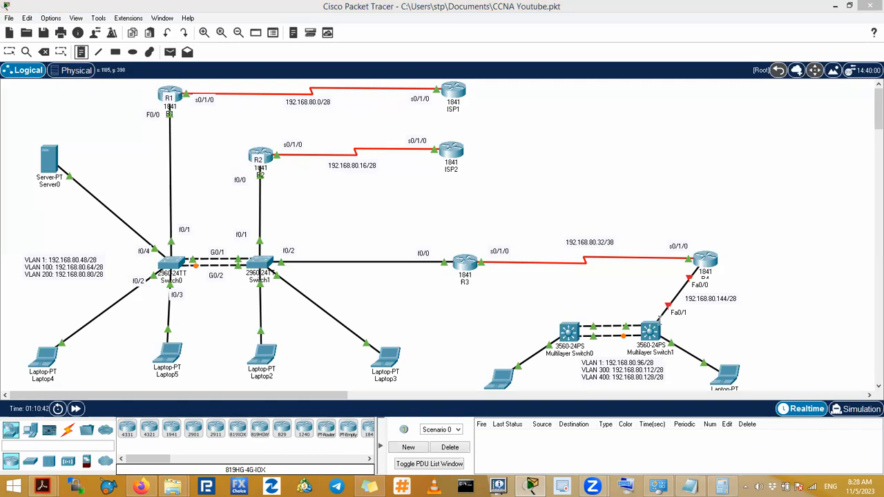
{"action": "type", "text": "f0"}
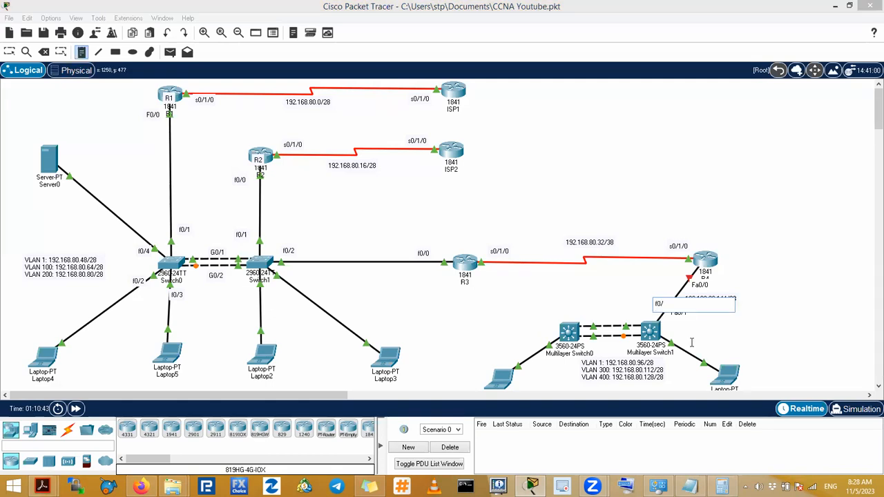
{"action": "type", "text": "/1"}
{"action": "left_click", "coordinate": [676, 277]}
{"action": "type", "text": "f/"}
{"action": "type", "text": "0/0"}
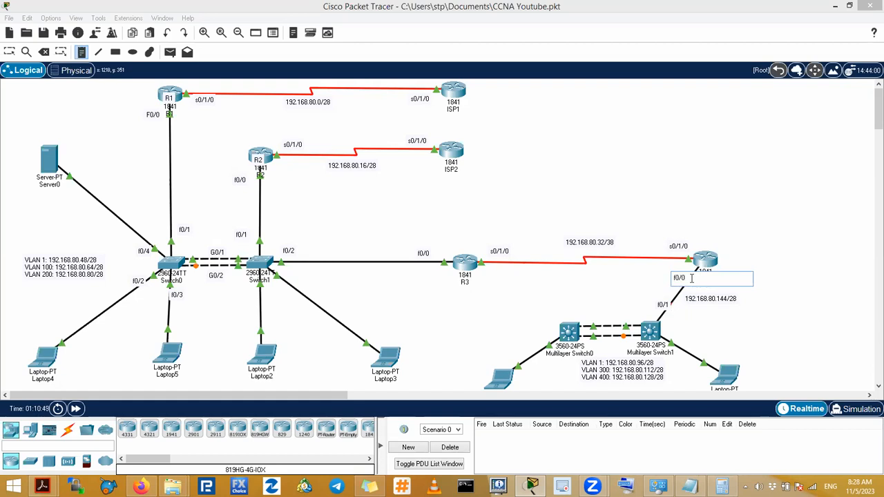
{"action": "left_click", "coordinate": [9, 52]}
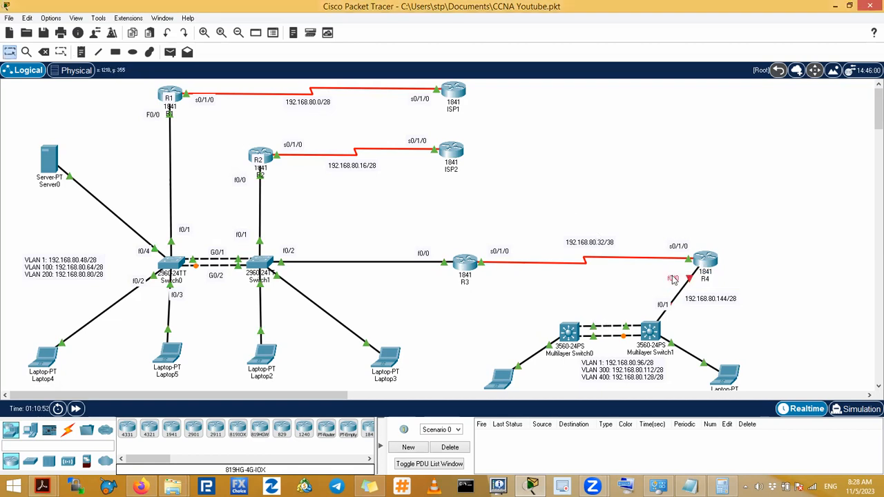
Step: Open router R4's command-line interface and start the console session, keeping its link to Multilayer Switch1 in view
{"action": "left_click", "coordinate": [711, 268]}
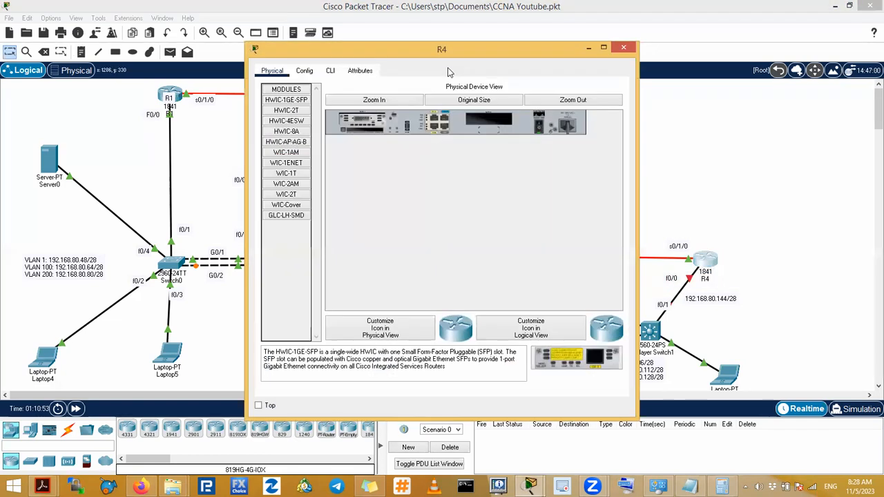
{"action": "left_click_drag", "start_coordinate": [418, 54], "coordinate": [266, 54]}
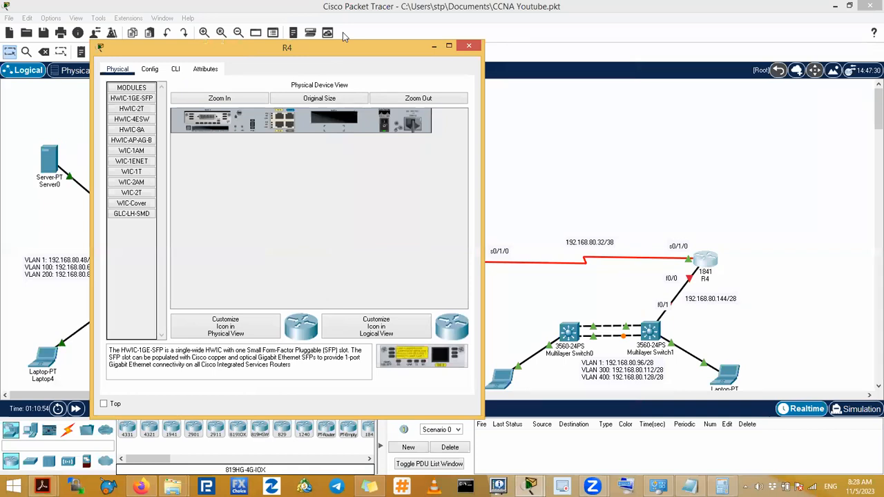
{"action": "left_click_drag", "start_coordinate": [687, 266], "coordinate": [687, 270]}
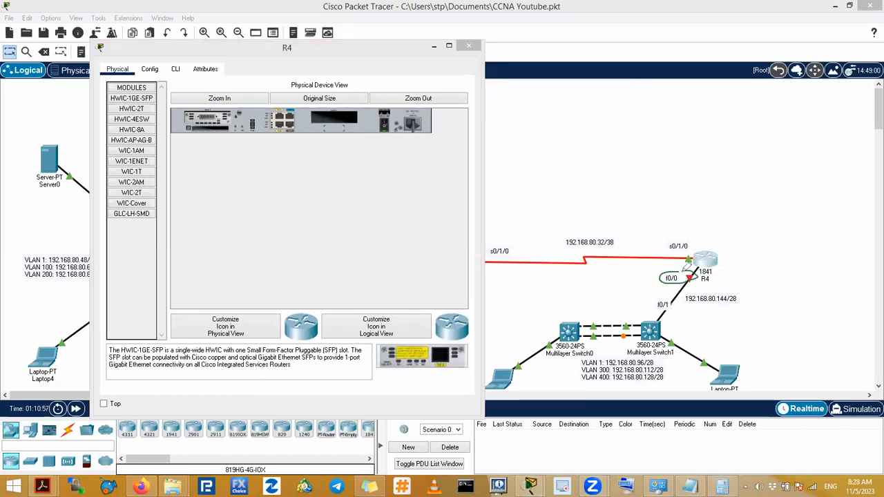
{"action": "left_click_drag", "start_coordinate": [703, 305], "coordinate": [729, 304]}
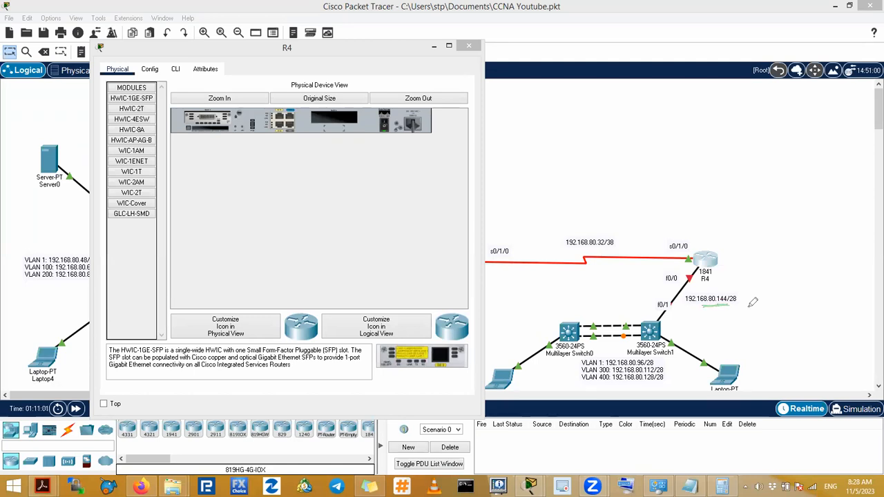
{"action": "left_click", "coordinate": [176, 69]}
{"action": "key", "text": "Return"}
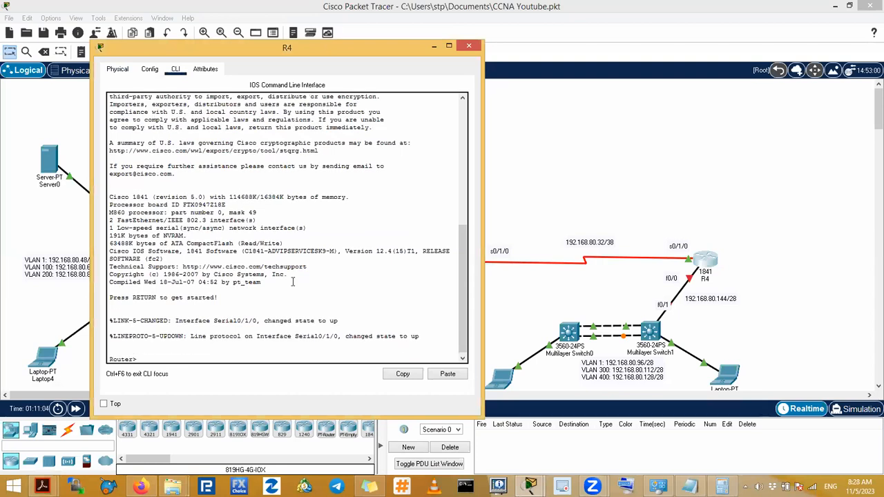
Step: Enter privileged EXEC mode on R4 with the enable command
{"action": "type", "text": "enable"}
{"action": "key", "text": "Return"}
{"action": "key", "text": "Return"}
{"action": "key", "text": "Return"}
{"action": "key", "text": "Return"}
{"action": "key", "text": "Return"}
{"action": "key", "text": "Return"}
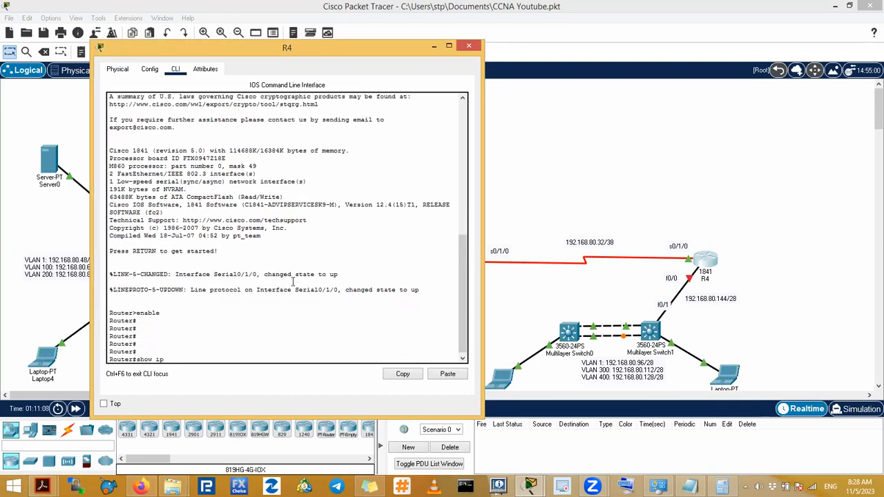
Step: Display R4's brief IP interface summary and compare its serial and FastEthernet entries with the links in the topology
{"action": "type", "text": "show ip int brief"}
{"action": "key", "text": "Return"}
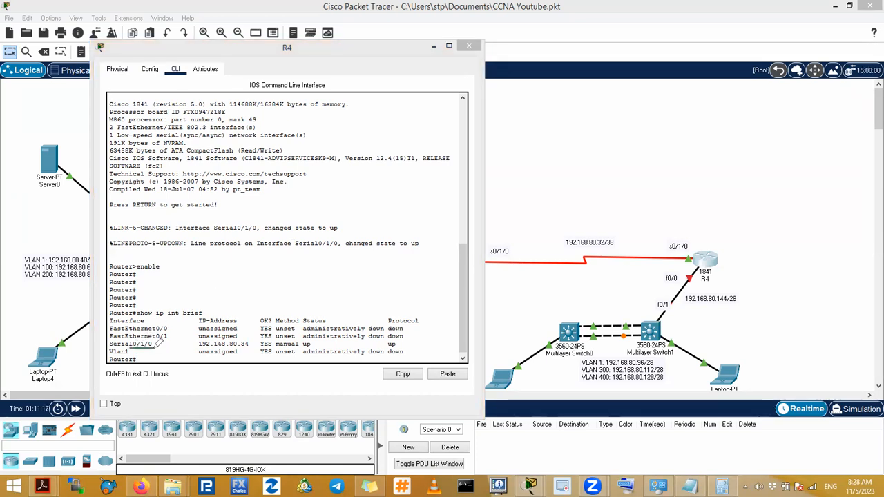
{"action": "left_click_drag", "start_coordinate": [225, 346], "coordinate": [250, 347]}
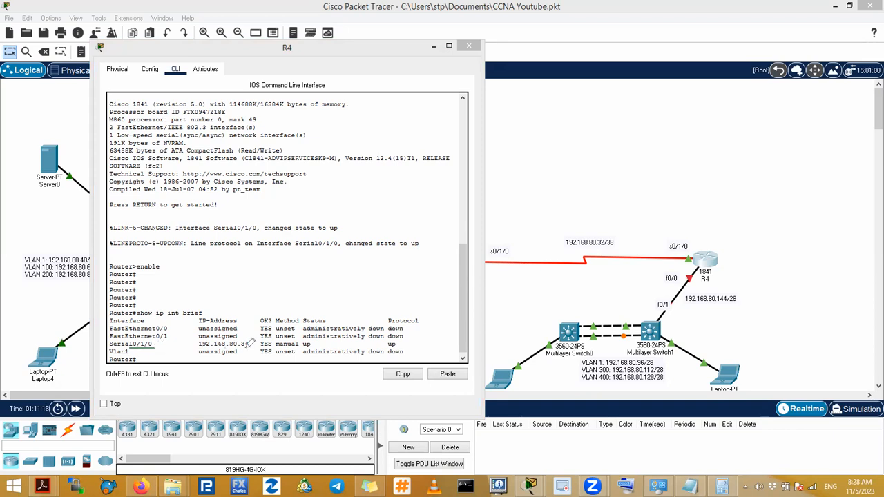
{"action": "left_click_drag", "start_coordinate": [598, 231], "coordinate": [609, 235]}
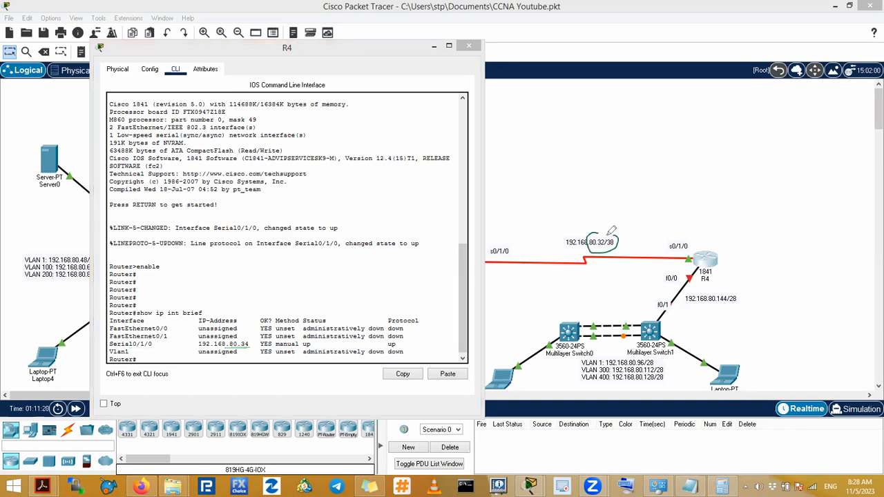
{"action": "left_click_drag", "start_coordinate": [225, 346], "coordinate": [254, 345]}
{"action": "mouse_move", "coordinate": [661, 253]}
{"action": "left_mouse_down"}
{"action": "mouse_move", "coordinate": [687, 245]}
{"action": "mouse_move", "coordinate": [618, 276]}
{"action": "mouse_move", "coordinate": [261, 340]}
{"action": "left_mouse_up"}
{"action": "mouse_move", "coordinate": [188, 344]}
{"action": "left_mouse_down"}
{"action": "mouse_move", "coordinate": [169, 344]}
{"action": "mouse_move", "coordinate": [181, 331]}
{"action": "left_mouse_up"}
{"action": "left_click_drag", "start_coordinate": [654, 275], "coordinate": [689, 275]}
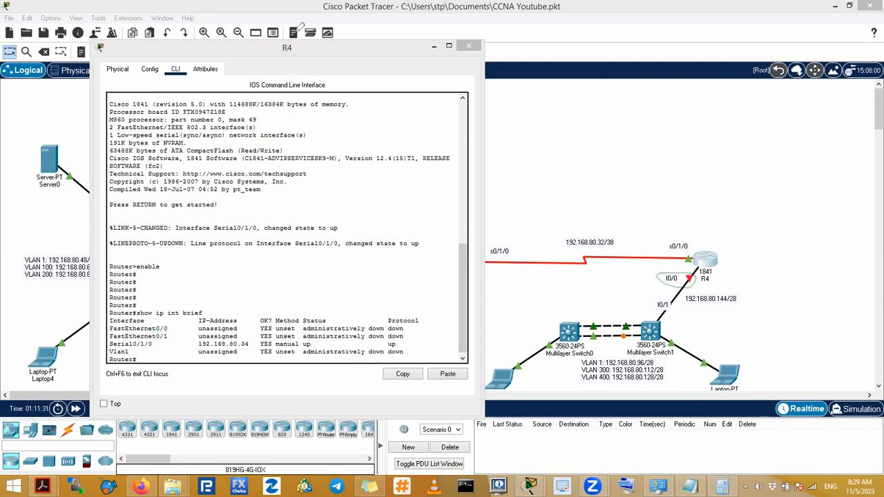
Step: Enter global configuration mode on R4 and open interface f0/0 for configuration
{"action": "left_click", "coordinate": [206, 345]}
{"action": "key", "text": "Return"}
{"action": "key", "text": "Return"}
{"action": "type", "text": "conf"}
{"action": "key", "text": "Return"}
{"action": "key", "text": "Return"}
{"action": "key", "text": "Return"}
{"action": "key", "text": "Return"}
{"action": "key", "text": "Return"}
{"action": "key", "text": "Return"}
{"action": "type", "text": "int f0/0"}
{"action": "key", "text": "Return"}
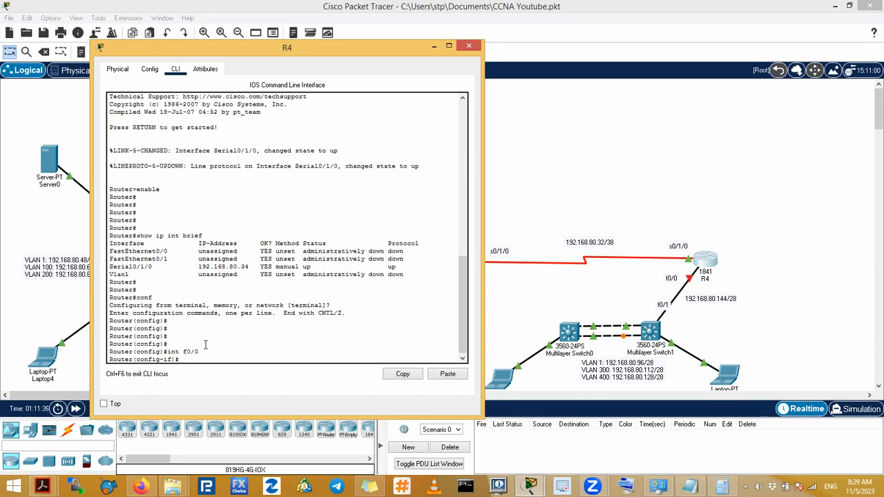
{"action": "key", "text": "Return"}
{"action": "key", "text": "Return"}
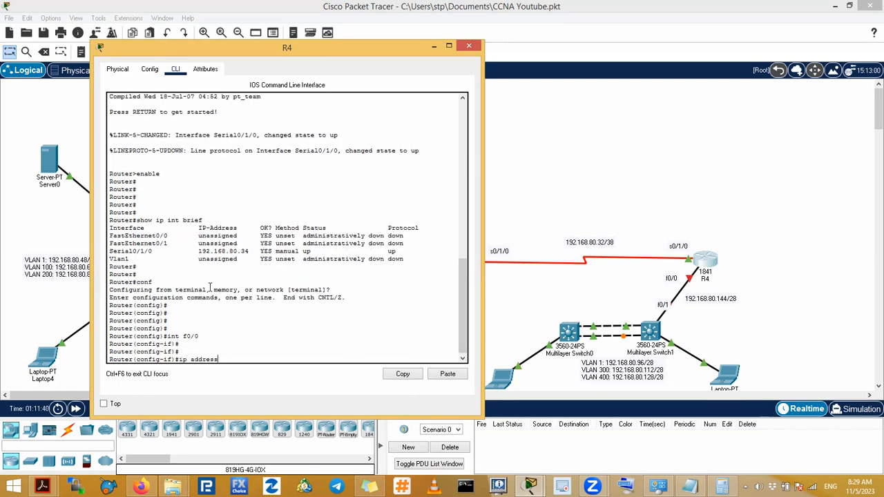
Step: Assign IP address 192.168.80.146 with mask 255.255.255.240 to R4's interface f0/0
{"action": "type", "text": "ip address"}
{"action": "key", "text": "Tab"}
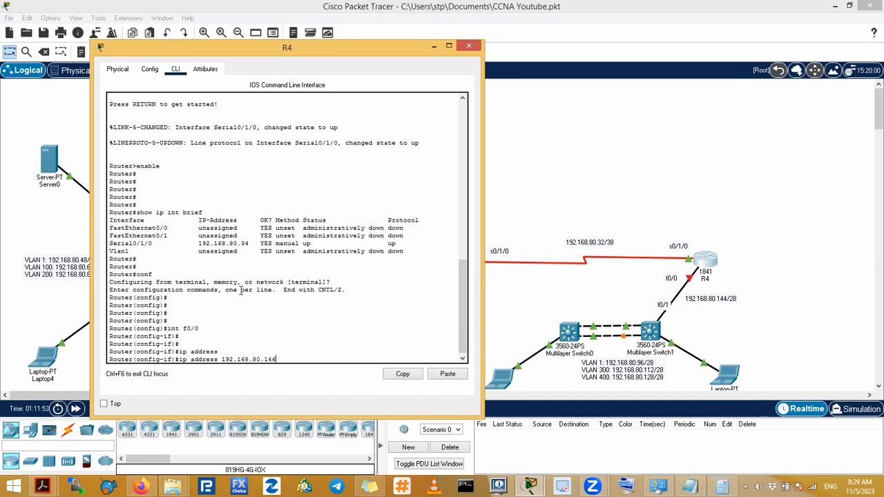
{"action": "type", "text": "4."}
{"action": "type", "text": "55.255"}
{"action": "type", "text": ".255.240"}
{"action": "key", "text": "Return"}
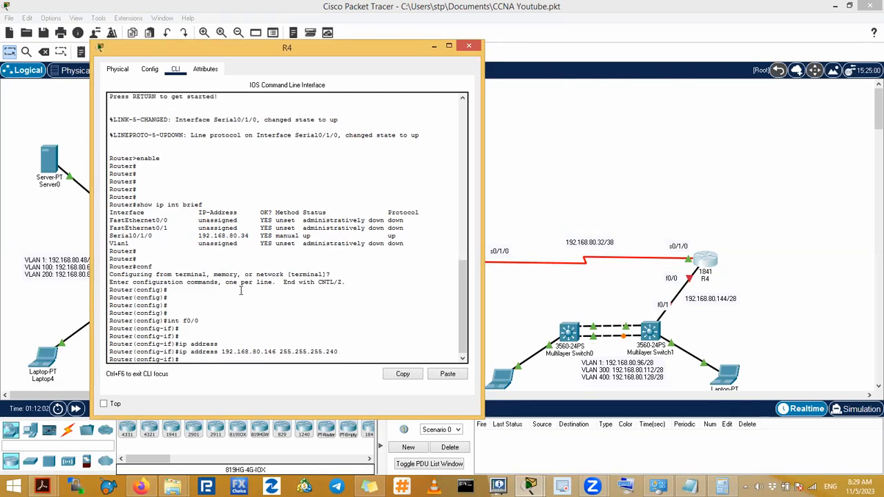
Step: Enable R4's interface f0/0 with the no shutdown command
{"action": "type", "text": "no shut"}
{"action": "key", "text": "Return"}
{"action": "key", "text": "Return"}
{"action": "key", "text": "Return"}
{"action": "key", "text": "Return"}
{"action": "key", "text": "Return"}
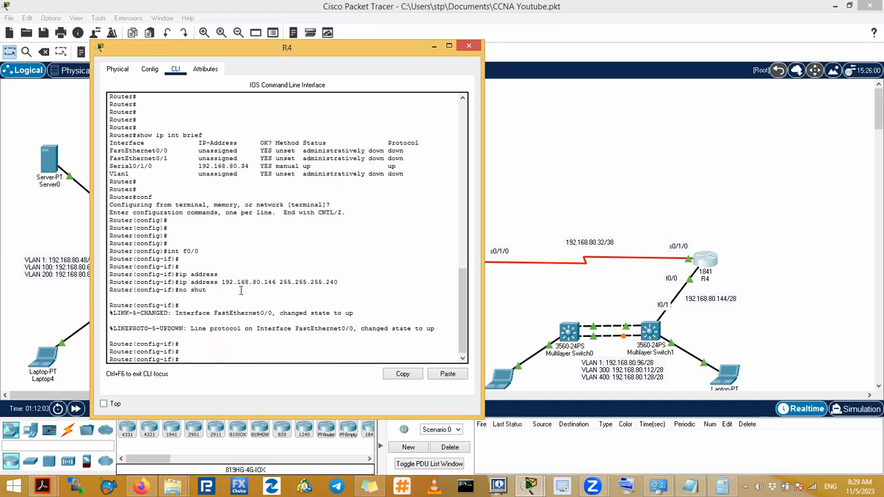
Step: Return R4 to privileged EXEC mode and save the running configuration with the wr command
{"action": "type", "text": "end"}
{"action": "key", "text": "Return"}
{"action": "key", "text": "Return"}
{"action": "key", "text": "Return"}
{"action": "key", "text": "Return"}
{"action": "key", "text": "Return"}
{"action": "key", "text": "Return"}
{"action": "key", "text": "Return"}
{"action": "key", "text": "Return"}
{"action": "key", "text": "Return"}
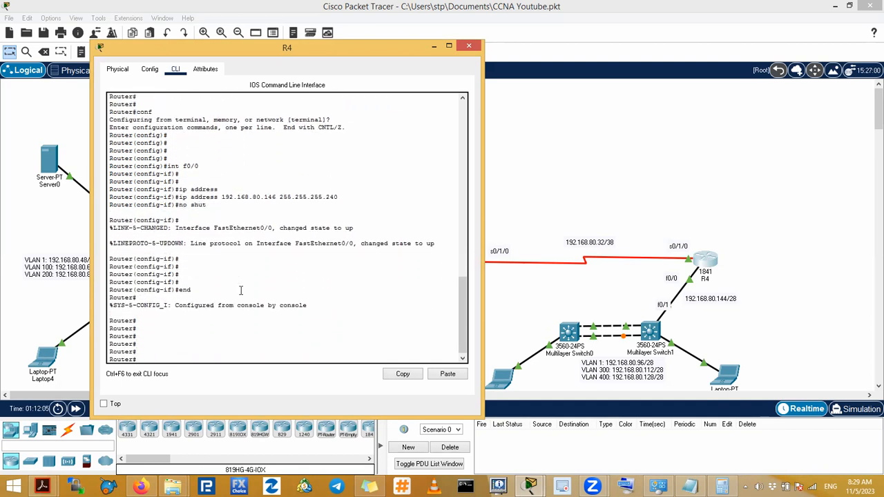
{"action": "type", "text": "wr"}
{"action": "key", "text": "Return"}
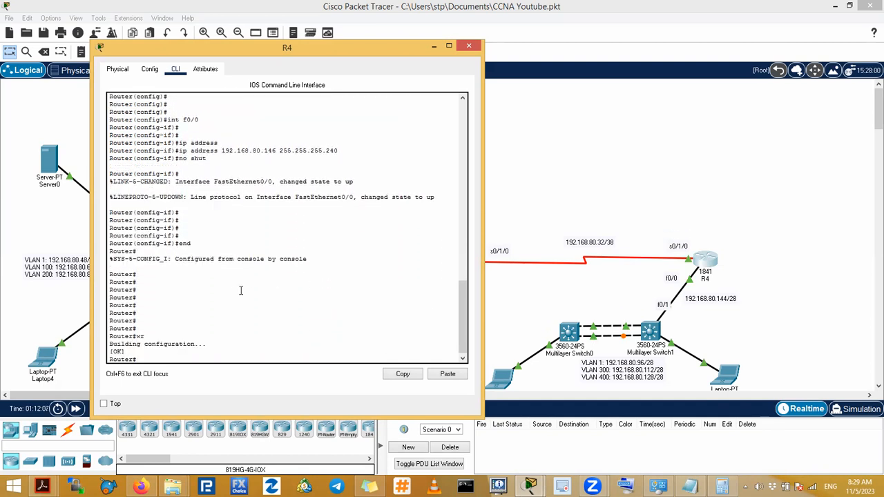
Step: Display the brief IP interface summary again on R4 using show ip int brief
{"action": "key", "text": "Return"}
{"action": "key", "text": "Return"}
{"action": "key", "text": "Return"}
{"action": "type", "text": "show ip "}
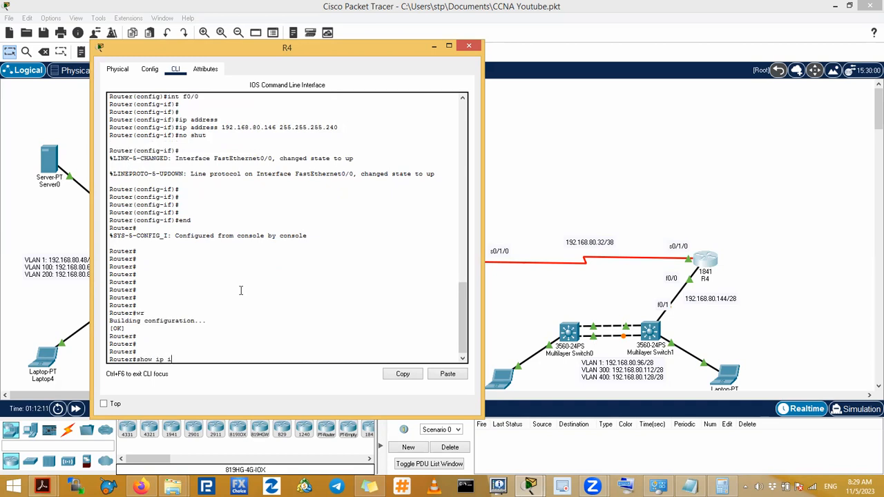
{"action": "type", "text": "int brief"}
{"action": "key", "text": "Return"}
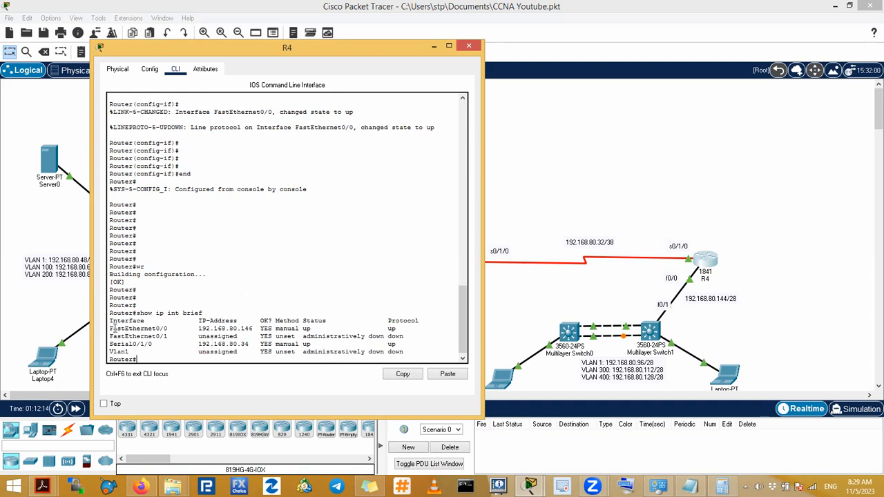
Step: Check FastEthernet0/0's address and status in the summary against the 192.168.80.144/28 link to Multilayer Switch1
{"action": "left_click_drag", "start_coordinate": [112, 329], "coordinate": [170, 330]}
{"action": "left_click_drag", "start_coordinate": [260, 329], "coordinate": [210, 329]}
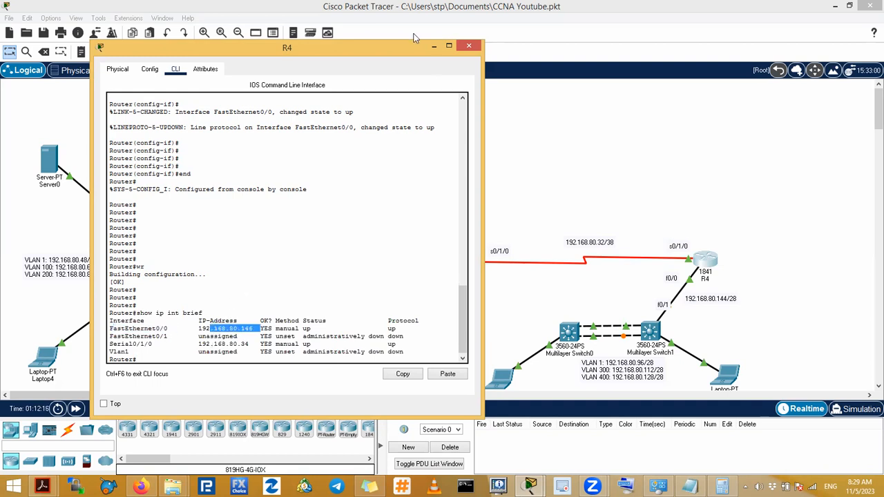
{"action": "key", "text": "ctrl+2"}
{"action": "left_click_drag", "start_coordinate": [330, 312], "coordinate": [319, 328]}
{"action": "left_click_drag", "start_coordinate": [226, 332], "coordinate": [257, 332]}
{"action": "mouse_move", "coordinate": [692, 287]}
{"action": "left_mouse_down"}
{"action": "mouse_move", "coordinate": [682, 271]}
{"action": "mouse_move", "coordinate": [660, 282]}
{"action": "mouse_move", "coordinate": [706, 262]}
{"action": "left_mouse_up"}
{"action": "mouse_move", "coordinate": [667, 304]}
{"action": "left_mouse_down"}
{"action": "mouse_move", "coordinate": [646, 301]}
{"action": "mouse_move", "coordinate": [683, 297]}
{"action": "mouse_move", "coordinate": [664, 323]}
{"action": "left_mouse_up"}
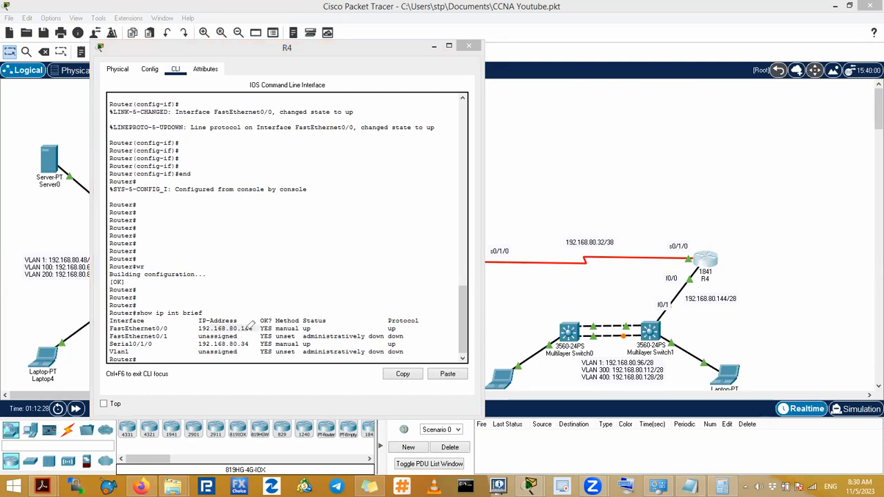
{"action": "left_click_drag", "start_coordinate": [711, 308], "coordinate": [733, 306]}
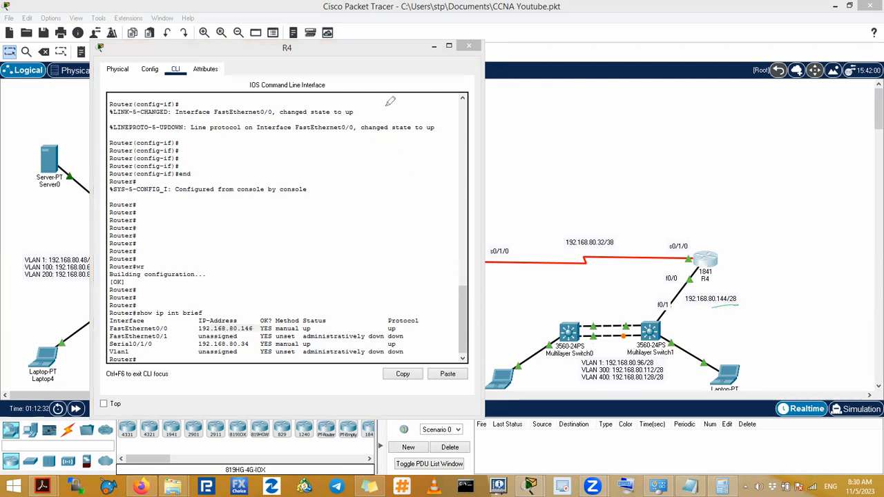
Step: Close R4's window and open Multilayer Switch1's command-line interface, keeping its link to R4 in view
{"action": "left_click", "coordinate": [468, 46]}
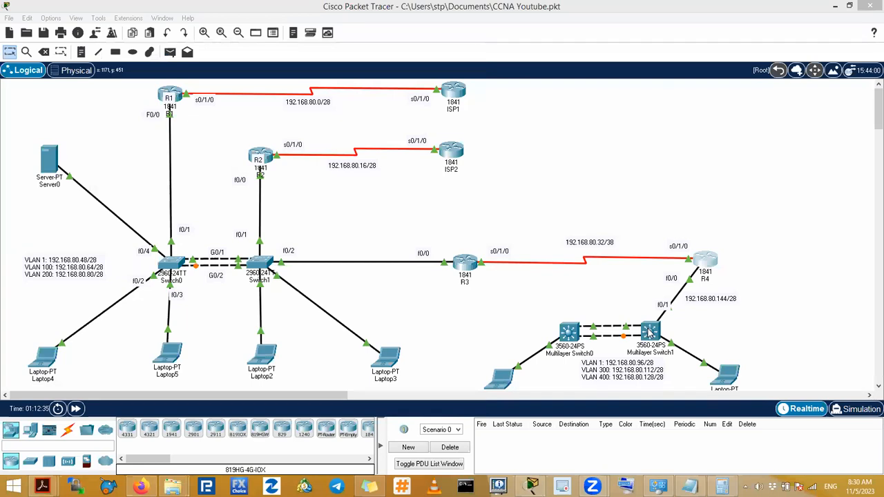
{"action": "left_click", "coordinate": [589, 331]}
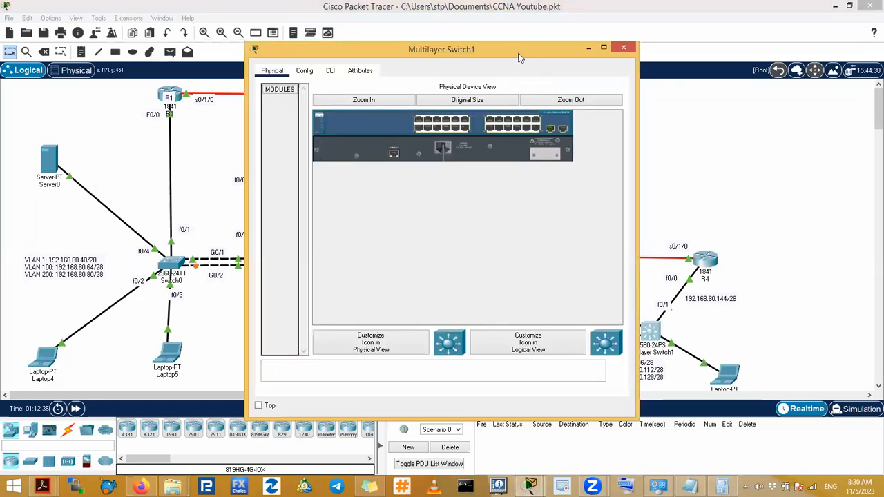
{"action": "left_click_drag", "start_coordinate": [521, 57], "coordinate": [378, 57]}
{"action": "left_click", "coordinate": [638, 217]}
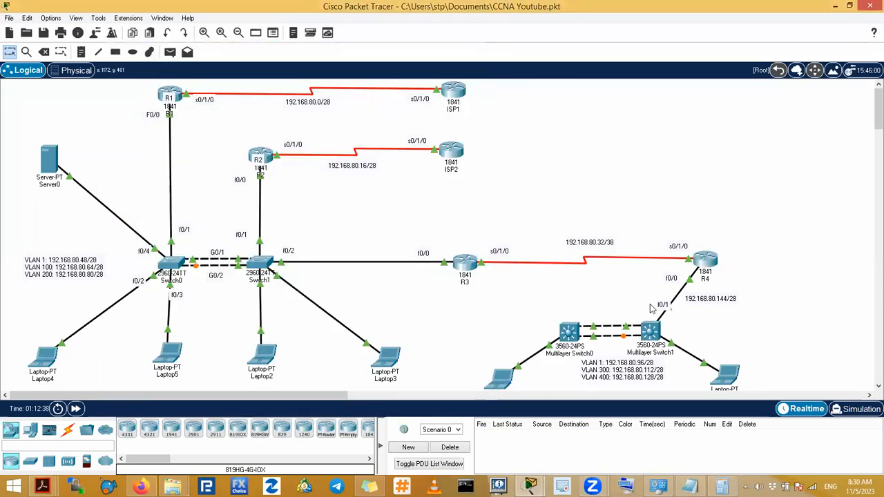
{"action": "left_click", "coordinate": [655, 333]}
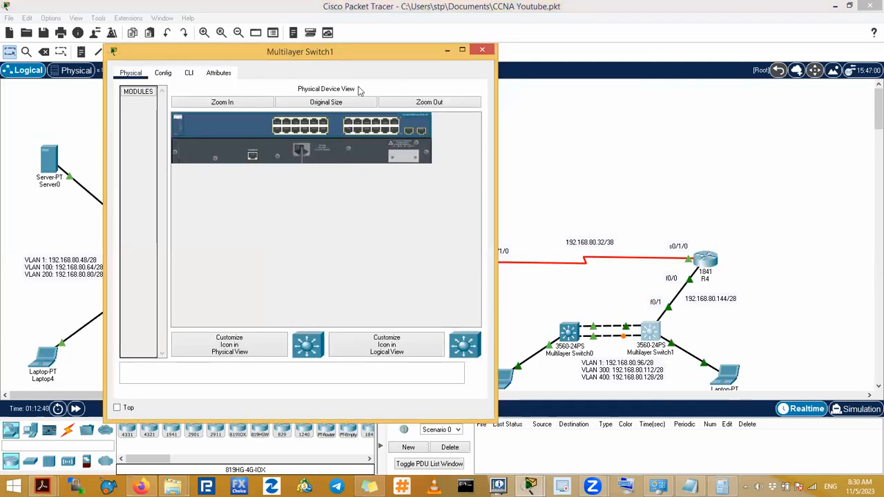
{"action": "left_click", "coordinate": [194, 72]}
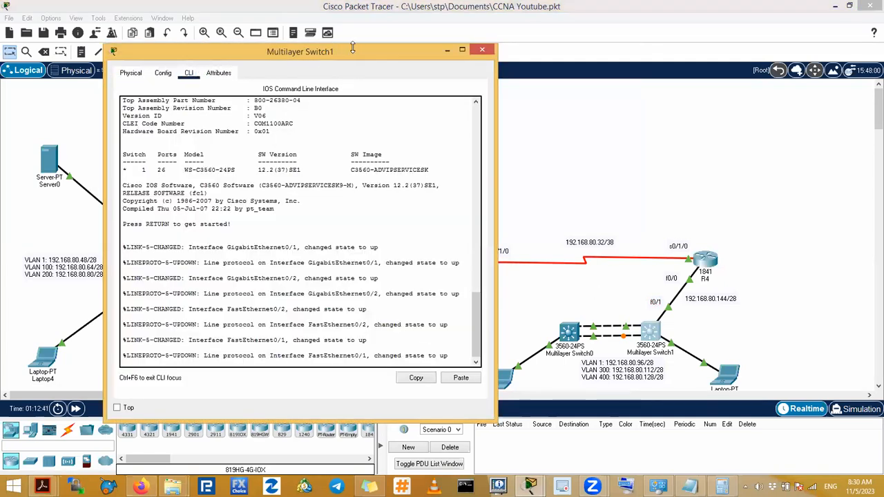
Step: Place a note in the empty area above R4 with the headings "layer 2 switches" and "layer 3 switches"
{"action": "left_click", "coordinate": [80, 51]}
{"action": "left_click", "coordinate": [578, 98]}
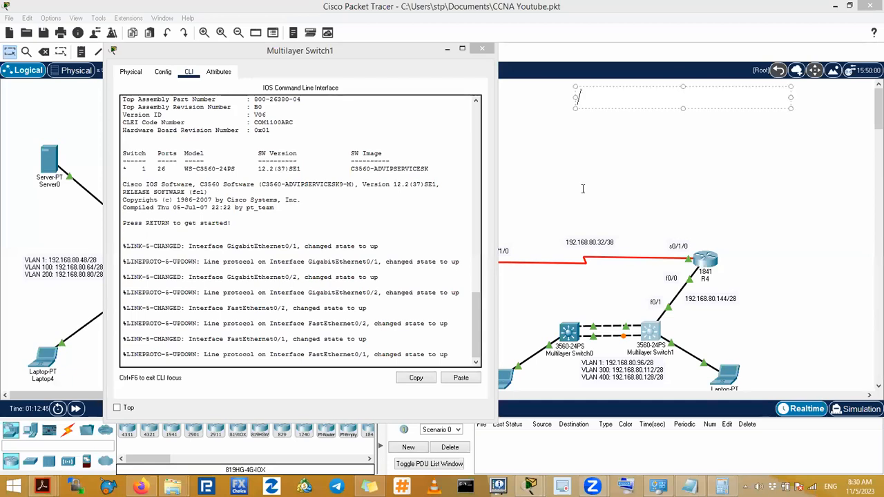
{"action": "type", "text": "layer 2 switce"}
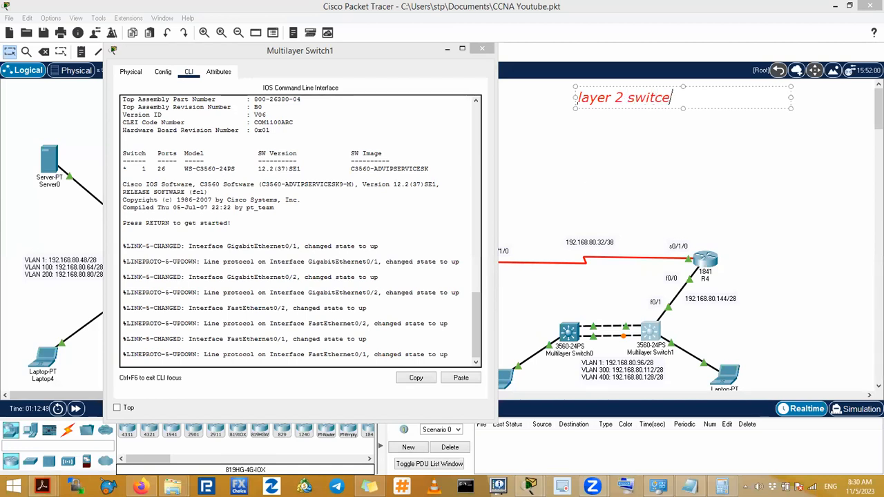
{"action": "key", "text": "BackSpace"}
{"action": "type", "text": "hes"}
{"action": "key", "text": "Return"}
{"action": "key", "text": "Return"}
{"action": "type", "text": "layer 3 switces"}
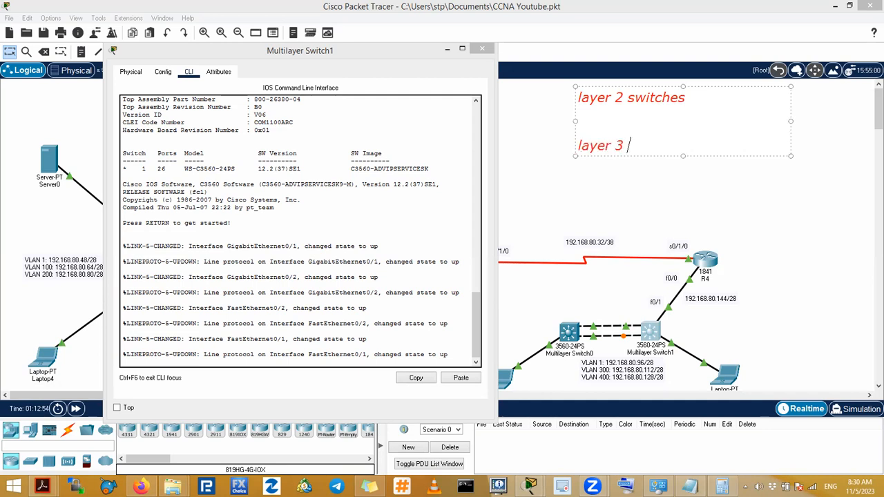
{"action": "key", "text": "BackSpace"}
{"action": "key", "text": "BackSpace"}
{"action": "type", "text": "hes"}
Step: Add the bullet "* IP addresses on SVI" under the "layer 2 switches" heading in the note
{"action": "left_click", "coordinate": [705, 96]}
{"action": "key", "text": "Return"}
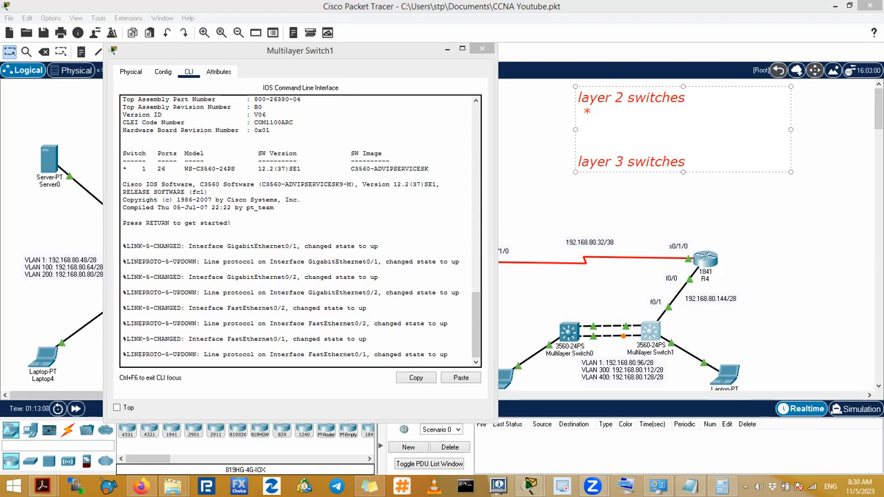
{"action": "type", "text": "IP addresses"}
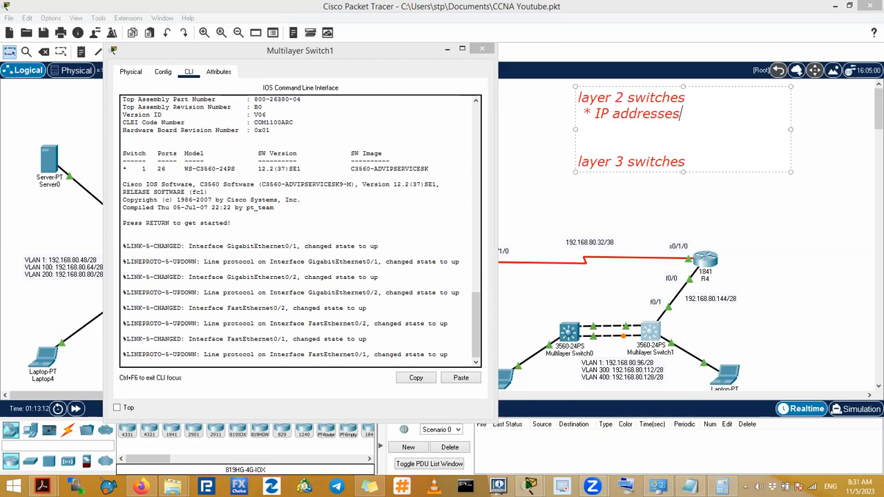
{"action": "key", "text": "BackSpace"}
{"action": "key", "text": "BackSpace"}
{"action": "key", "text": "BackSpace"}
{"action": "key", "text": "BackSpace"}
{"action": "key", "text": "BackSpace"}
{"action": "key", "text": "BackSpace"}
{"action": "key", "text": "BackSpace"}
{"action": "key", "text": "BackSpace"}
{"action": "key", "text": "BackSpace"}
{"action": "key", "text": "BackSpace"}
{"action": "key", "text": "BackSpace"}
{"action": "type", "text": "IP"}
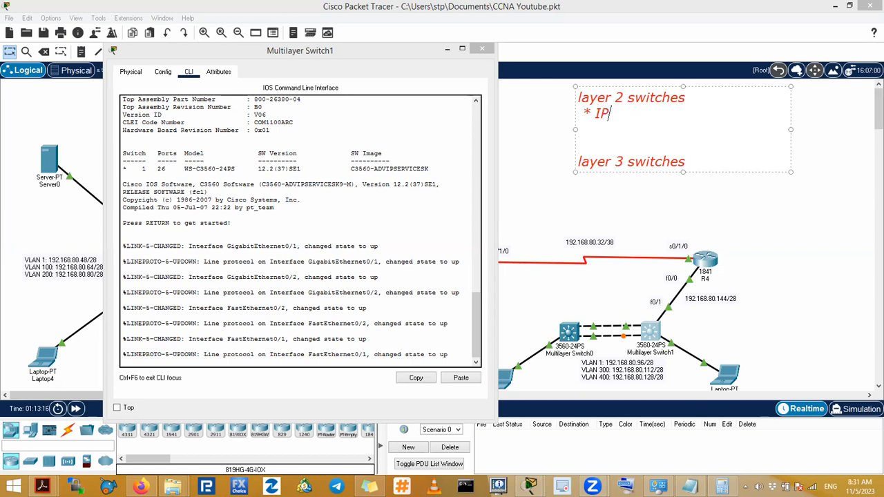
{"action": "type", "text": " addresses on SVI"}
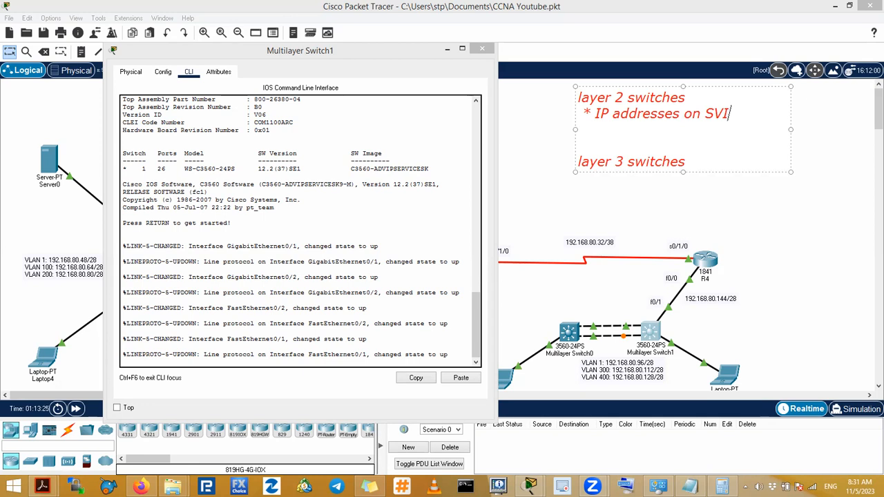
Step: Add "* IP addresses on:" under "layer 3 switches" with the sub-bullets "* SVI" and "* physical interface", and finish the note
{"action": "key", "text": "Return"}
{"action": "type", "text": "* IP addresses"}
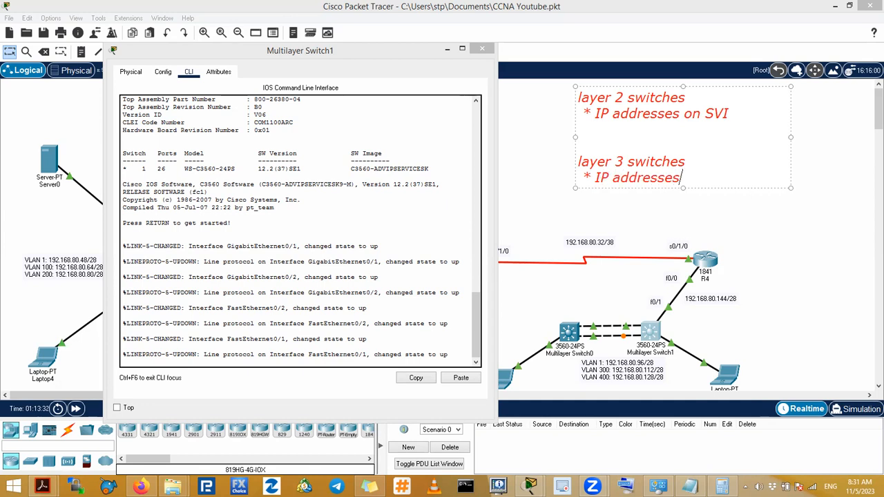
{"action": "type", "text": " on:"}
{"action": "key", "text": "Return"}
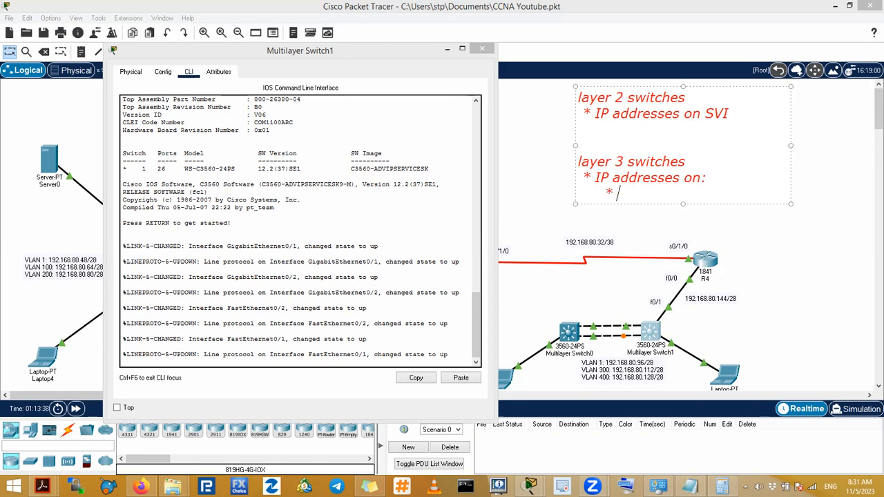
{"action": "type", "text": "SVI"}
{"action": "key", "text": "Return"}
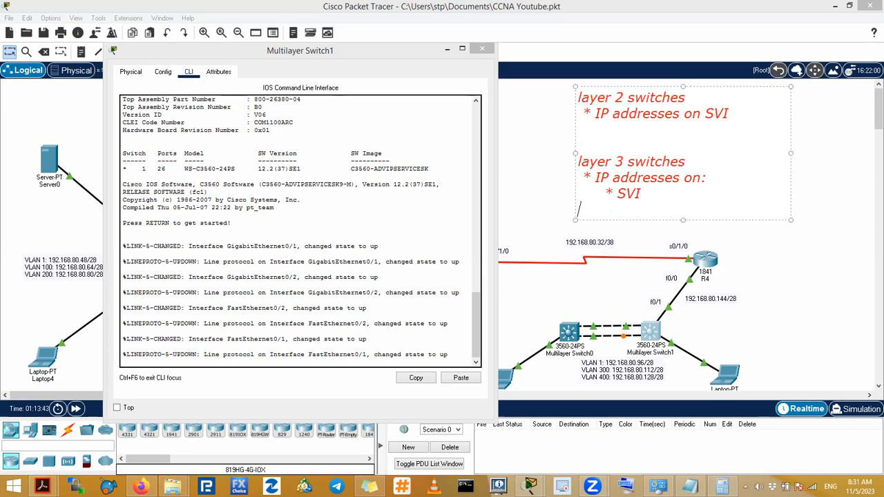
{"action": "type", "text": "* physical interface"}
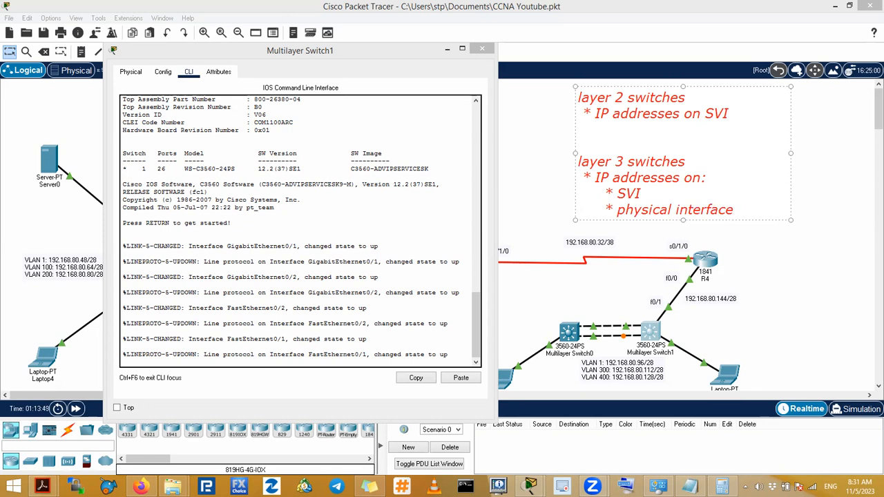
{"action": "left_click", "coordinate": [418, 56]}
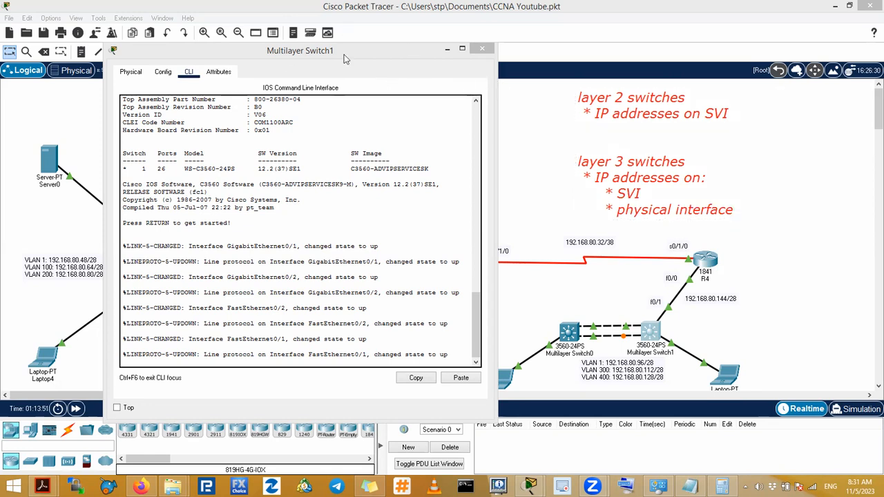
{"action": "left_click_drag", "start_coordinate": [656, 313], "coordinate": [654, 311]}
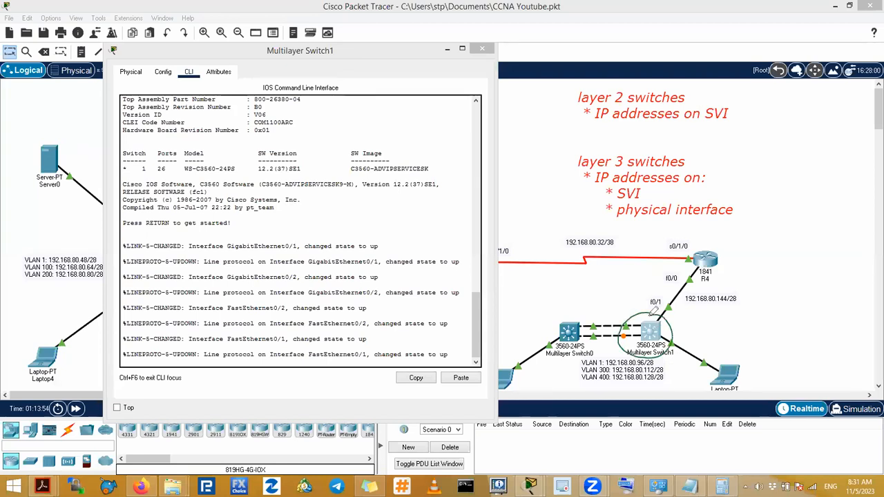
{"action": "left_click_drag", "start_coordinate": [613, 167], "coordinate": [683, 168]}
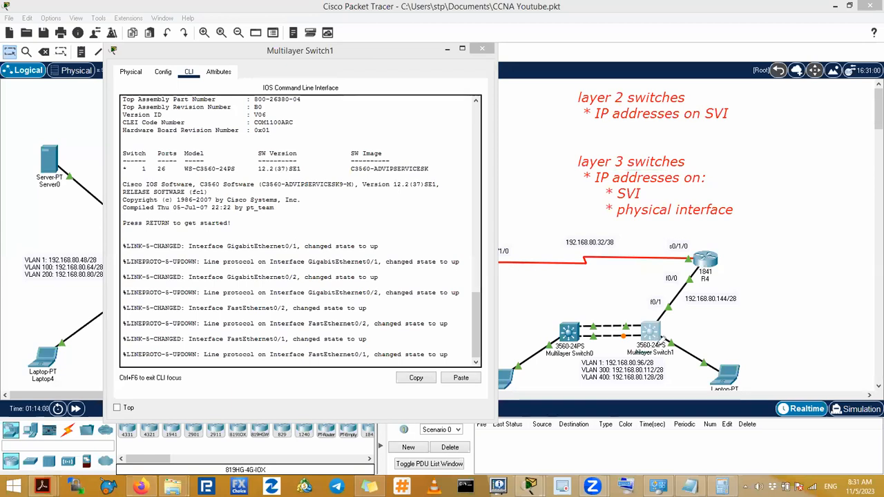
{"action": "mouse_move", "coordinate": [662, 297]}
{"action": "left_mouse_down"}
{"action": "mouse_move", "coordinate": [656, 305]}
{"action": "mouse_move", "coordinate": [674, 309]}
{"action": "mouse_move", "coordinate": [661, 290]}
{"action": "left_mouse_up"}
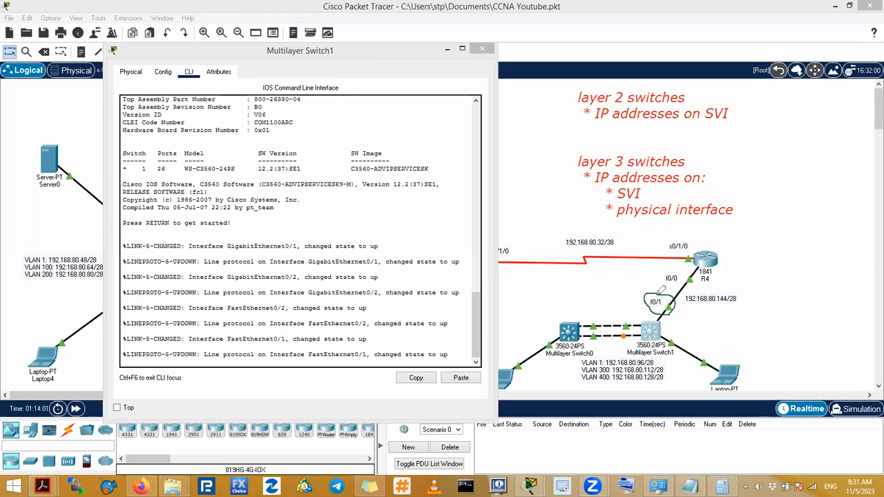
{"action": "left_click_drag", "start_coordinate": [647, 222], "coordinate": [719, 222]}
{"action": "left_click_drag", "start_coordinate": [628, 183], "coordinate": [679, 183]}
{"action": "left_click_drag", "start_coordinate": [705, 303], "coordinate": [738, 303]}
{"action": "left_click_drag", "start_coordinate": [662, 311], "coordinate": [647, 313]}
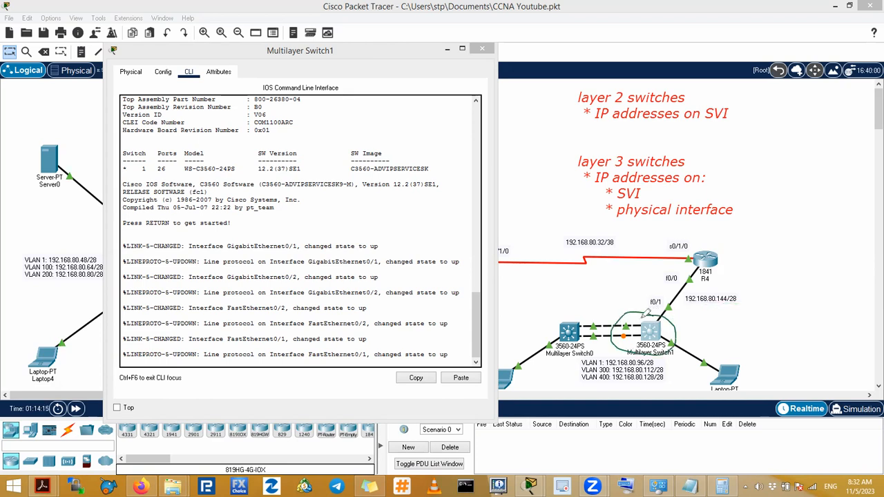
{"action": "mouse_move", "coordinate": [613, 200]}
{"action": "left_mouse_down"}
{"action": "mouse_move", "coordinate": [627, 177]}
{"action": "mouse_move", "coordinate": [611, 196]}
{"action": "mouse_move", "coordinate": [625, 197]}
{"action": "left_mouse_up"}
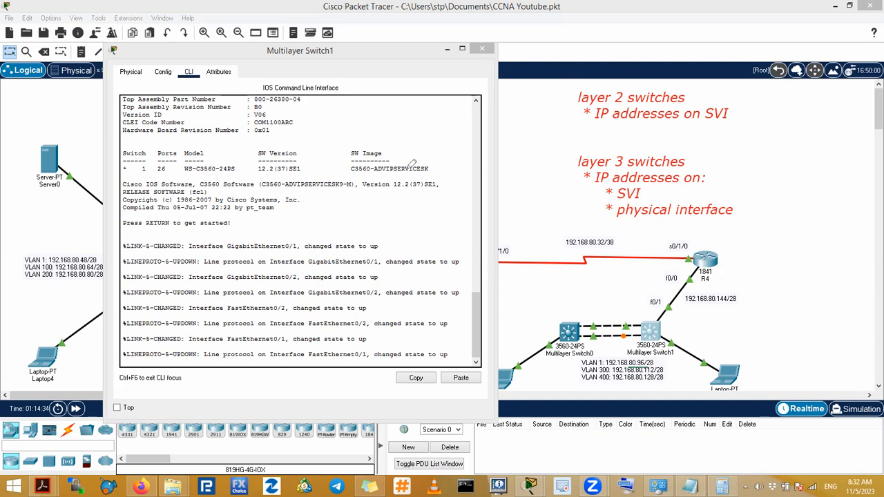
Step: Enter privileged mode on Multilayer Switch1 and list its interfaces with "show ip interface brief"
{"action": "left_click", "coordinate": [293, 248]}
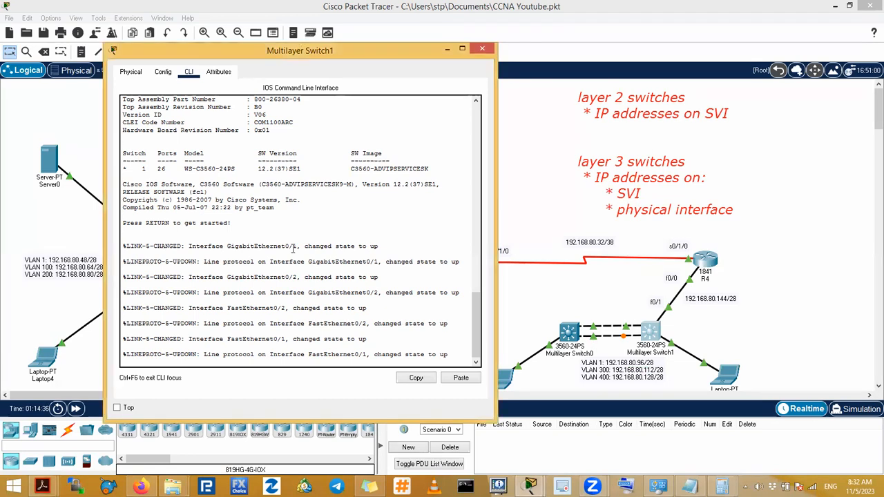
{"action": "key", "text": "Return"}
{"action": "type", "text": "enable"}
{"action": "key", "text": "Return"}
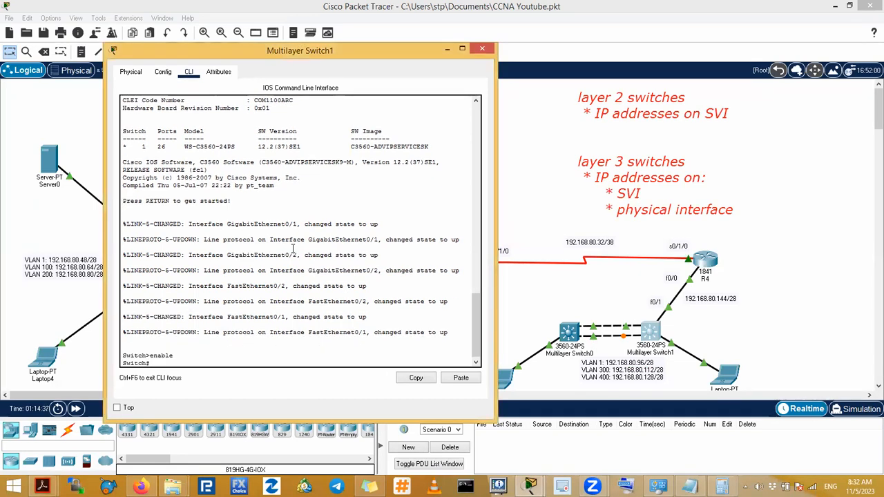
{"action": "key", "text": "Return"}
{"action": "type", "text": "show ip interfac"}
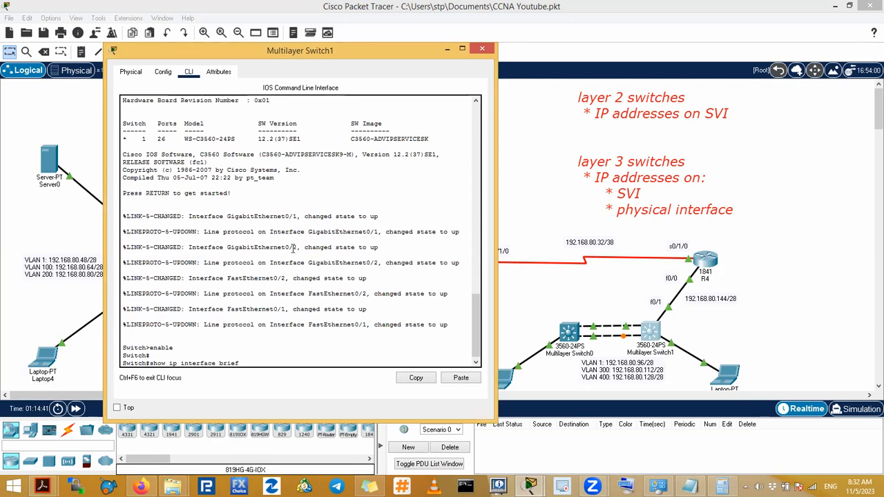
{"action": "type", "text": "e brief"}
{"action": "key", "text": "Return"}
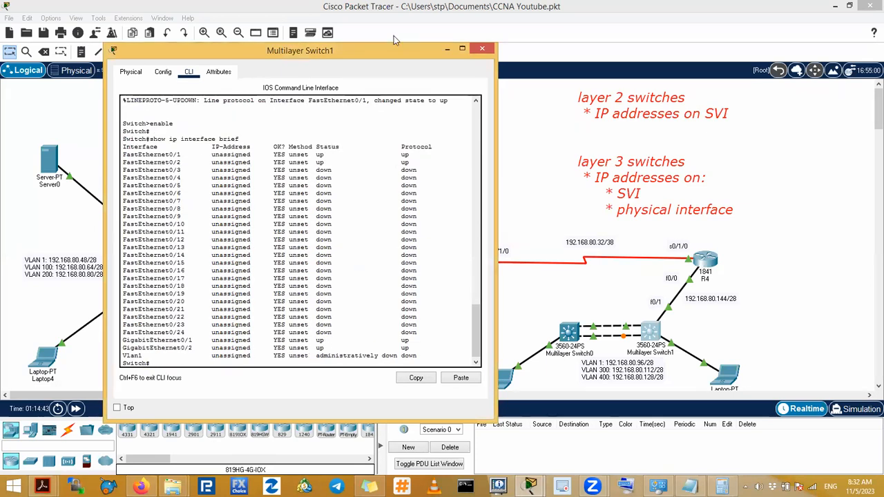
Step: Examine the interface, IP address, status and protocol columns in Multilayer Switch1's interface listing
{"action": "left_click", "coordinate": [342, 53]}
{"action": "left_click_drag", "start_coordinate": [647, 311], "coordinate": [639, 317]}
{"action": "left_click_drag", "start_coordinate": [276, 44], "coordinate": [293, 42]}
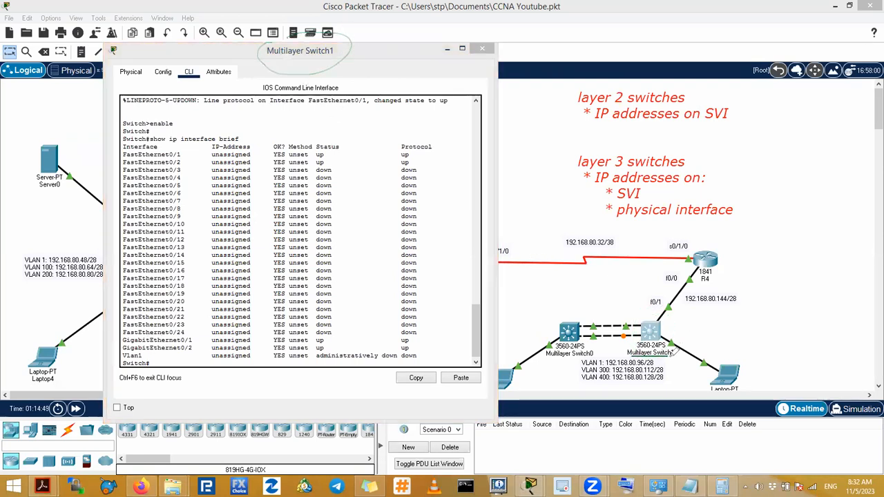
{"action": "mouse_move", "coordinate": [276, 43]}
{"action": "left_mouse_down"}
{"action": "mouse_move", "coordinate": [344, 45]}
{"action": "mouse_move", "coordinate": [287, 63]}
{"action": "left_mouse_up"}
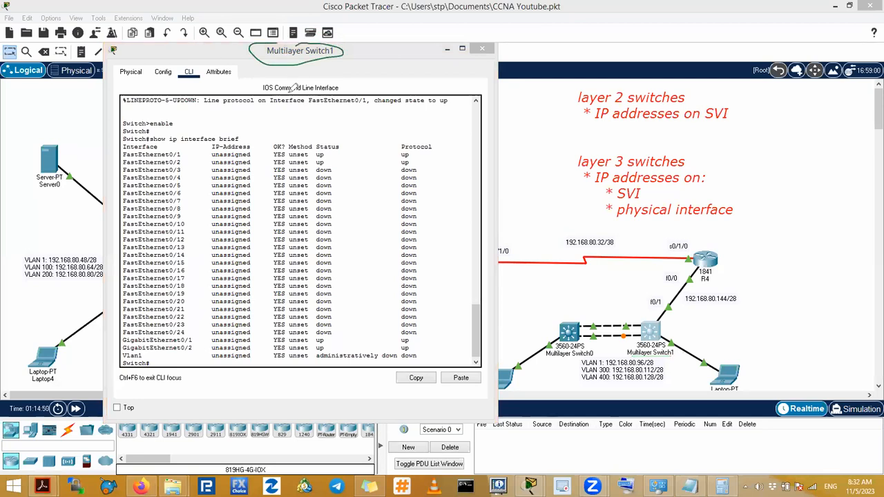
{"action": "mouse_move", "coordinate": [160, 152]}
{"action": "left_mouse_down"}
{"action": "mouse_move", "coordinate": [130, 151]}
{"action": "mouse_move", "coordinate": [123, 260]}
{"action": "mouse_move", "coordinate": [163, 359]}
{"action": "mouse_move", "coordinate": [195, 168]}
{"action": "mouse_move", "coordinate": [173, 140]}
{"action": "mouse_move", "coordinate": [239, 143]}
{"action": "left_mouse_up"}
{"action": "mouse_move", "coordinate": [181, 156]}
{"action": "left_mouse_down"}
{"action": "mouse_move", "coordinate": [190, 153]}
{"action": "mouse_move", "coordinate": [190, 178]}
{"action": "left_mouse_up"}
{"action": "left_click_drag", "start_coordinate": [185, 208], "coordinate": [198, 205]}
{"action": "left_click_drag", "start_coordinate": [192, 239], "coordinate": [194, 237]}
{"action": "left_click_drag", "start_coordinate": [195, 275], "coordinate": [196, 272]}
{"action": "left_click_drag", "start_coordinate": [193, 301], "coordinate": [195, 298]}
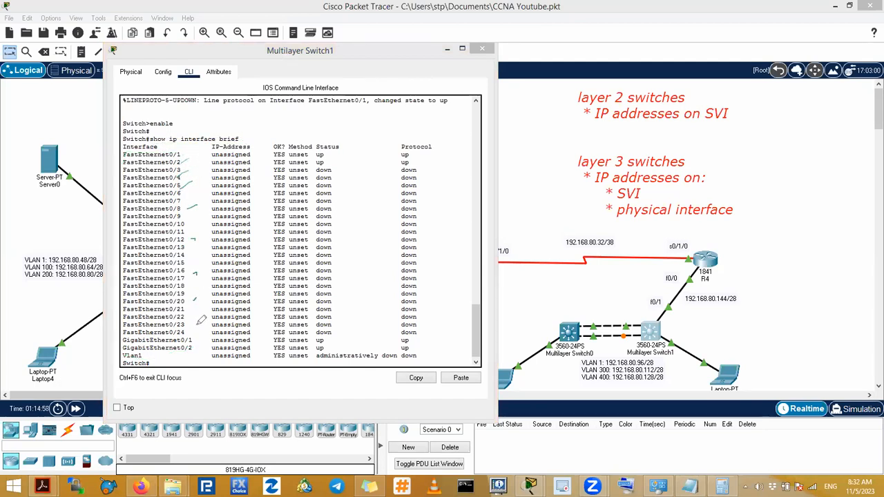
{"action": "left_click_drag", "start_coordinate": [257, 163], "coordinate": [261, 289]}
{"action": "mouse_move", "coordinate": [330, 143]}
{"action": "left_mouse_down"}
{"action": "mouse_move", "coordinate": [349, 145]}
{"action": "mouse_move", "coordinate": [340, 164]}
{"action": "left_mouse_up"}
{"action": "left_click_drag", "start_coordinate": [430, 145], "coordinate": [413, 169]}
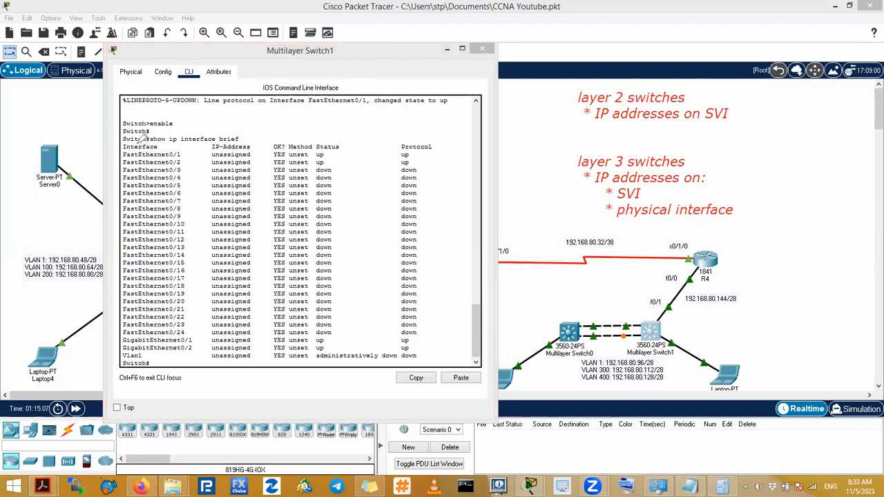
Step: Compare the physical FastEthernet and GigabitEthernet ports with the Vlan1 interface, and check it against the VLAN subnets labelled below the switches
{"action": "left_click_drag", "start_coordinate": [123, 158], "coordinate": [179, 158]}
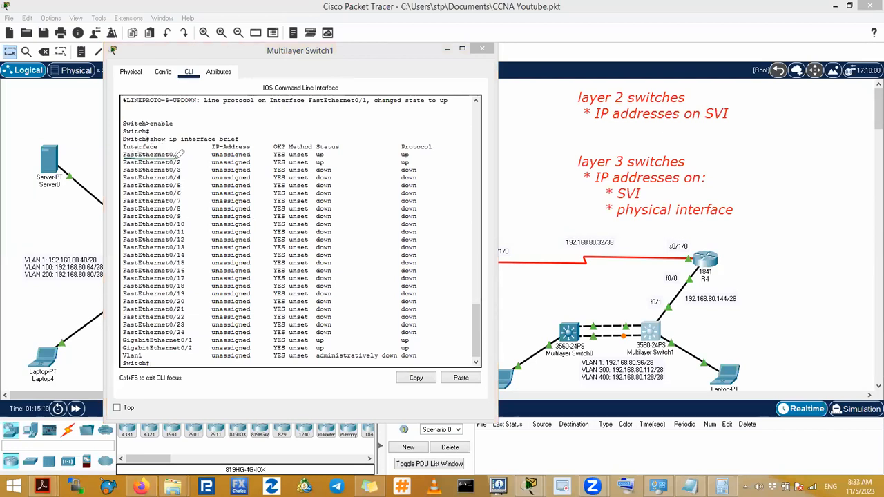
{"action": "left_click_drag", "start_coordinate": [125, 164], "coordinate": [188, 164]}
{"action": "left_click_drag", "start_coordinate": [160, 336], "coordinate": [188, 336]}
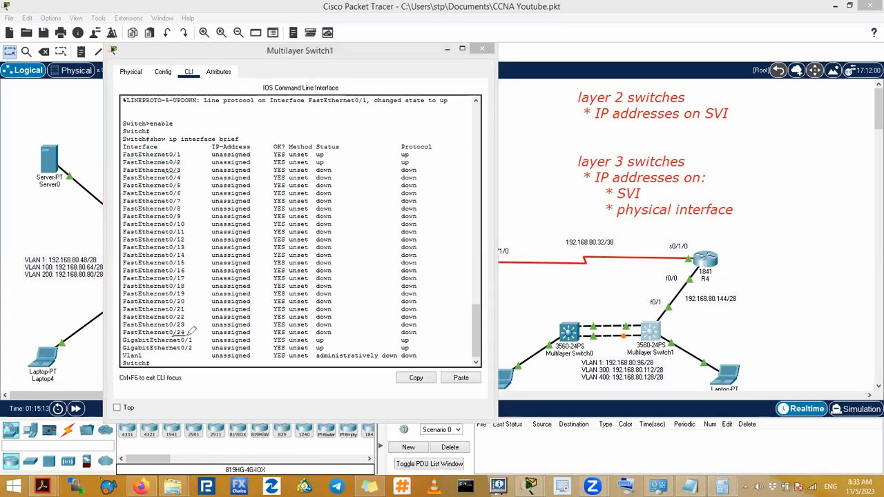
{"action": "mouse_move", "coordinate": [131, 334]}
{"action": "left_mouse_down"}
{"action": "mouse_move", "coordinate": [117, 351]}
{"action": "mouse_move", "coordinate": [135, 352]}
{"action": "left_mouse_up"}
{"action": "mouse_move", "coordinate": [201, 328]}
{"action": "left_mouse_down"}
{"action": "mouse_move", "coordinate": [194, 348]}
{"action": "mouse_move", "coordinate": [123, 359]}
{"action": "mouse_move", "coordinate": [156, 351]}
{"action": "left_mouse_up"}
{"action": "mouse_move", "coordinate": [143, 351]}
{"action": "left_mouse_down"}
{"action": "mouse_move", "coordinate": [147, 360]}
{"action": "mouse_move", "coordinate": [138, 342]}
{"action": "left_mouse_up"}
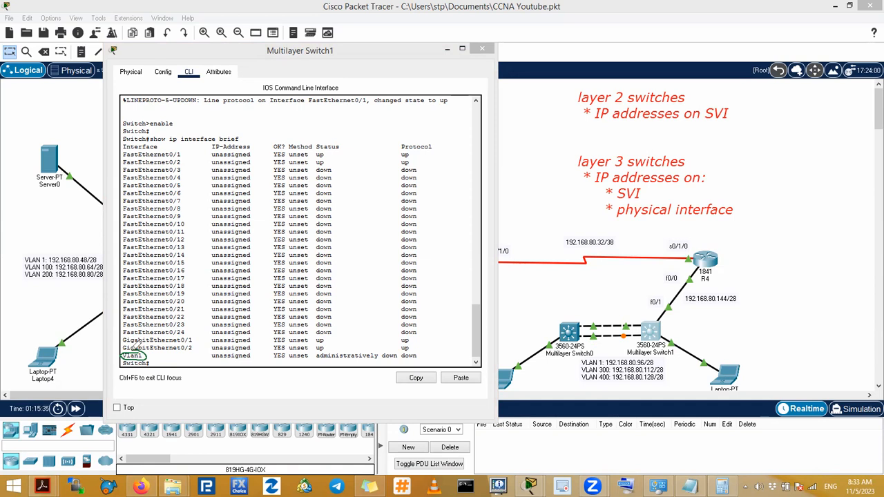
{"action": "mouse_move", "coordinate": [649, 290]}
{"action": "left_mouse_down"}
{"action": "mouse_move", "coordinate": [645, 301]}
{"action": "mouse_move", "coordinate": [687, 304]}
{"action": "mouse_move", "coordinate": [661, 289]}
{"action": "left_mouse_up"}
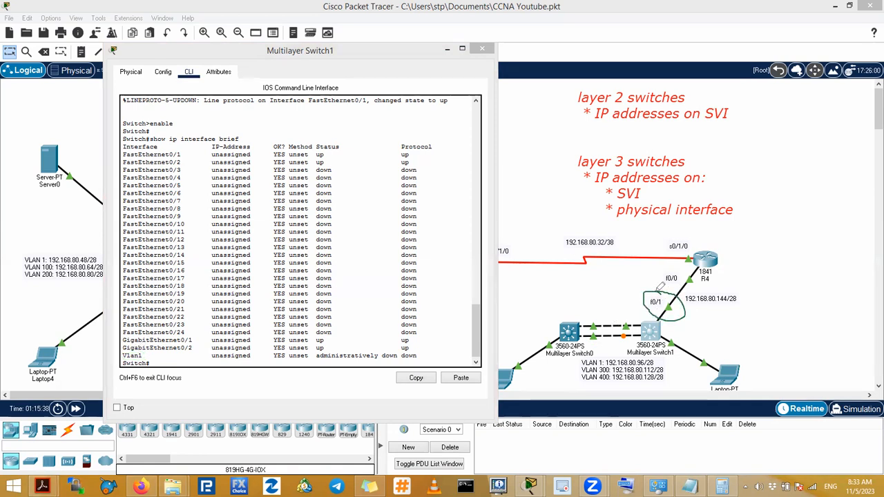
{"action": "mouse_move", "coordinate": [146, 158]}
{"action": "left_mouse_down"}
{"action": "mouse_move", "coordinate": [177, 158]}
{"action": "mouse_move", "coordinate": [156, 142]}
{"action": "mouse_move", "coordinate": [122, 153]}
{"action": "left_mouse_up"}
{"action": "mouse_move", "coordinate": [138, 340]}
{"action": "left_mouse_down"}
{"action": "mouse_move", "coordinate": [125, 347]}
{"action": "mouse_move", "coordinate": [149, 353]}
{"action": "mouse_move", "coordinate": [135, 341]}
{"action": "left_mouse_up"}
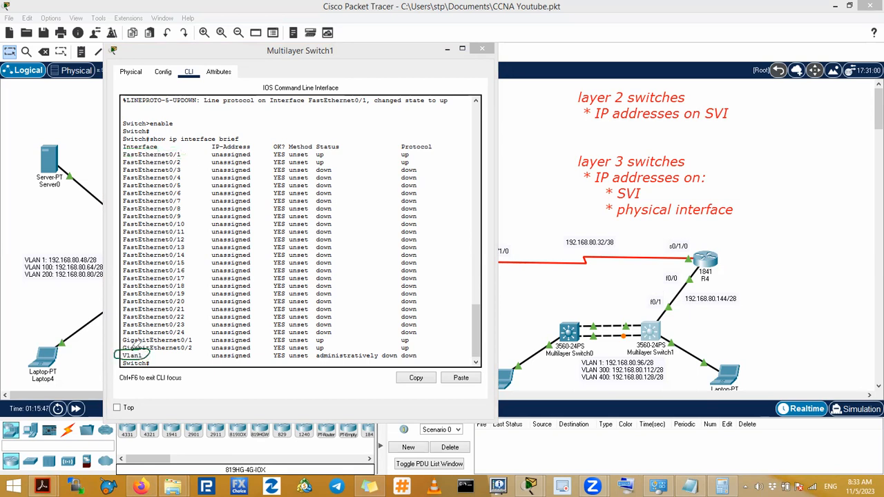
{"action": "left_click_drag", "start_coordinate": [149, 349], "coordinate": [577, 363]}
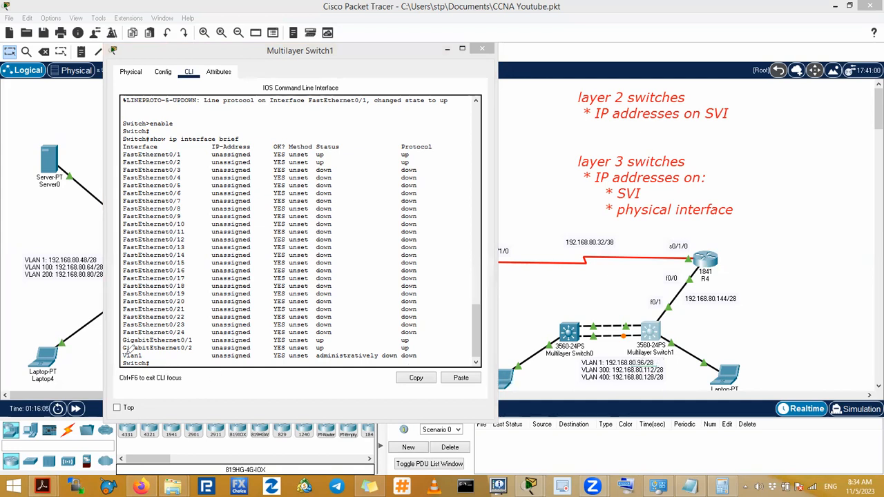
{"action": "mouse_move", "coordinate": [116, 350]}
{"action": "left_mouse_down"}
{"action": "mouse_move", "coordinate": [373, 366]}
{"action": "mouse_move", "coordinate": [568, 357]}
{"action": "left_mouse_up"}
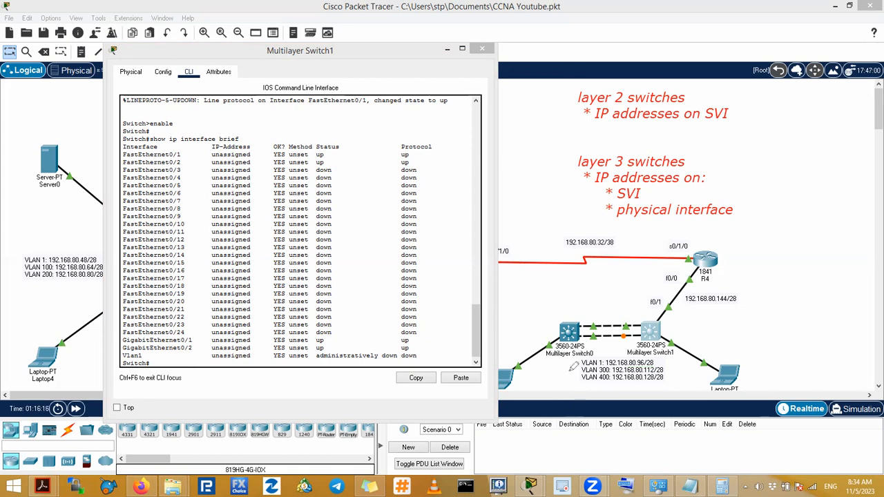
{"action": "mouse_move", "coordinate": [579, 358]}
{"action": "left_mouse_down"}
{"action": "mouse_move", "coordinate": [584, 386]}
{"action": "mouse_move", "coordinate": [662, 384]}
{"action": "mouse_move", "coordinate": [630, 368]}
{"action": "mouse_move", "coordinate": [653, 363]}
{"action": "left_mouse_up"}
{"action": "mouse_move", "coordinate": [129, 354]}
{"action": "left_mouse_down"}
{"action": "mouse_move", "coordinate": [148, 360]}
{"action": "mouse_move", "coordinate": [130, 354]}
{"action": "left_mouse_up"}
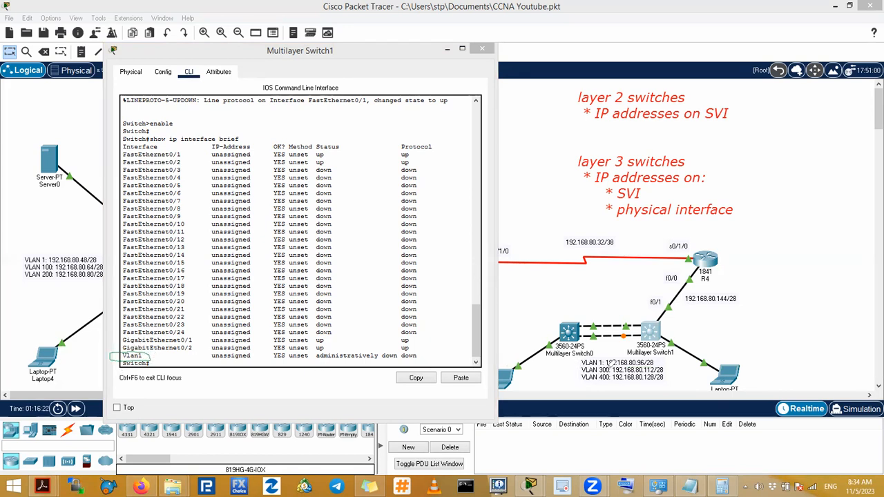
{"action": "mouse_move", "coordinate": [630, 372]}
{"action": "left_mouse_down"}
{"action": "mouse_move", "coordinate": [667, 371]}
{"action": "mouse_move", "coordinate": [660, 383]}
{"action": "left_mouse_up"}
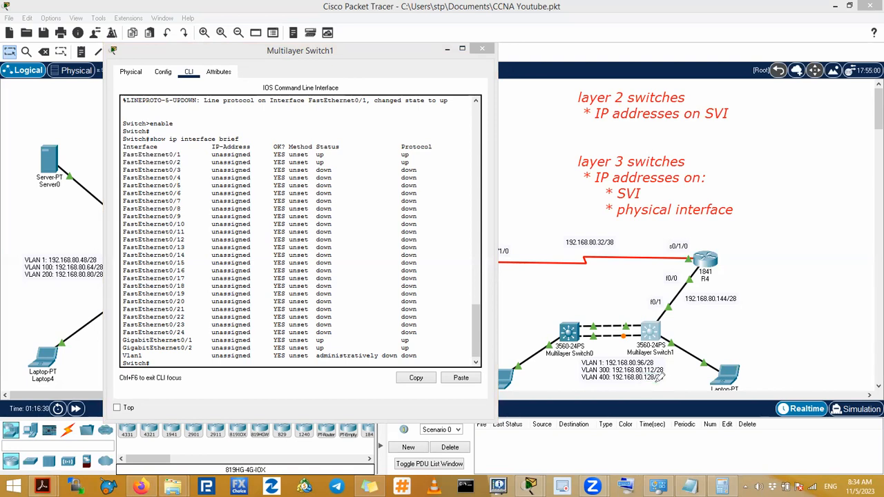
{"action": "mouse_move", "coordinate": [597, 372]}
{"action": "left_mouse_down"}
{"action": "mouse_move", "coordinate": [628, 371]}
{"action": "mouse_move", "coordinate": [621, 379]}
{"action": "left_mouse_up"}
Step: Enter global configuration mode on Multilayer Switch1 and select interface f0/1, which connects to R4
{"action": "left_click", "coordinate": [219, 334]}
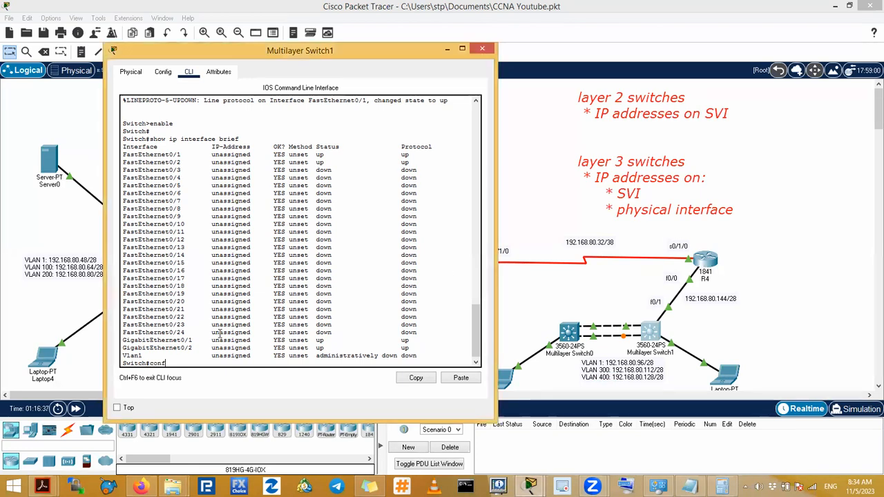
{"action": "type", "text": "conf"}
{"action": "key", "text": "Return"}
{"action": "key", "text": "Return"}
{"action": "key", "text": "Return"}
{"action": "key", "text": "Return"}
{"action": "key", "text": "Return"}
{"action": "type", "text": "int f0/"}
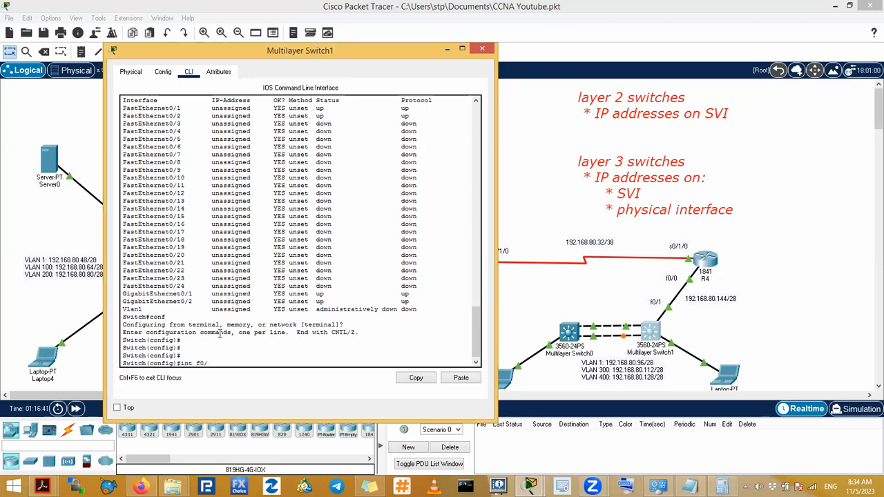
{"action": "type", "text": "1"}
{"action": "key", "text": "Return"}
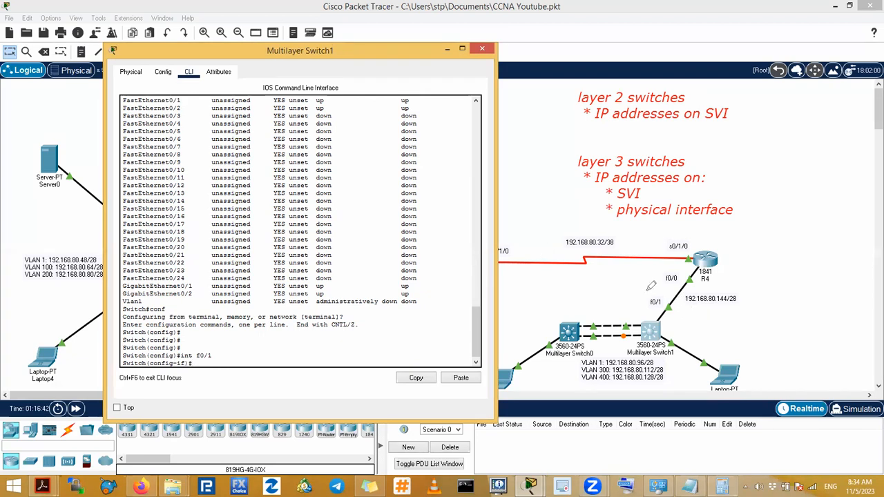
{"action": "left_click_drag", "start_coordinate": [652, 290], "coordinate": [662, 291]}
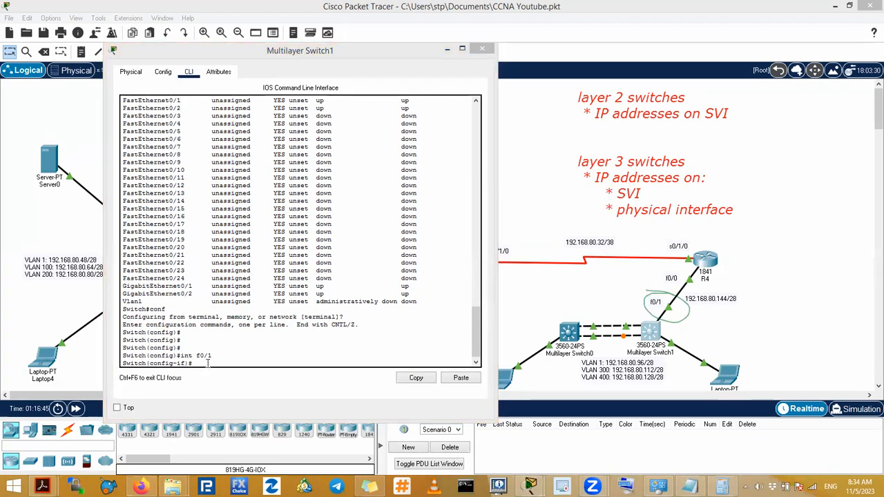
{"action": "key", "text": "Escape"}
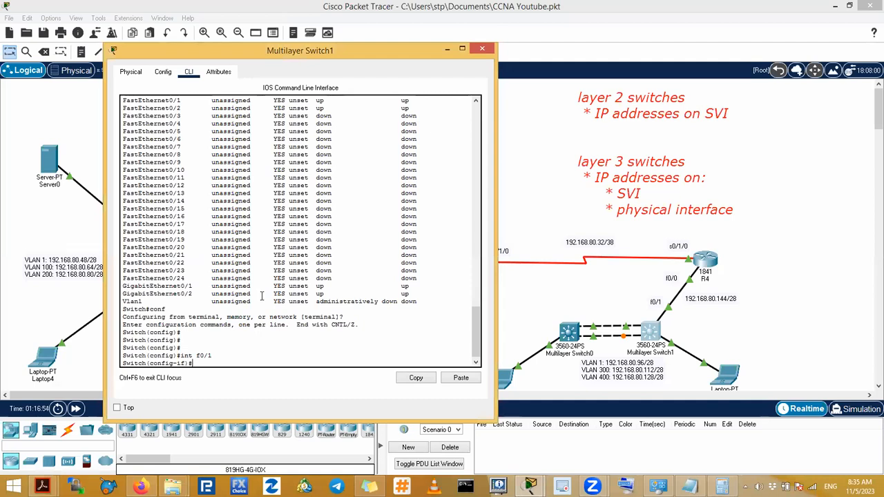
Step: Turn f0/1 into a routed layer 3 port with the "no switchport" command
{"action": "left_click_drag", "start_coordinate": [188, 355], "coordinate": [212, 356]}
{"action": "left_click", "coordinate": [179, 365]}
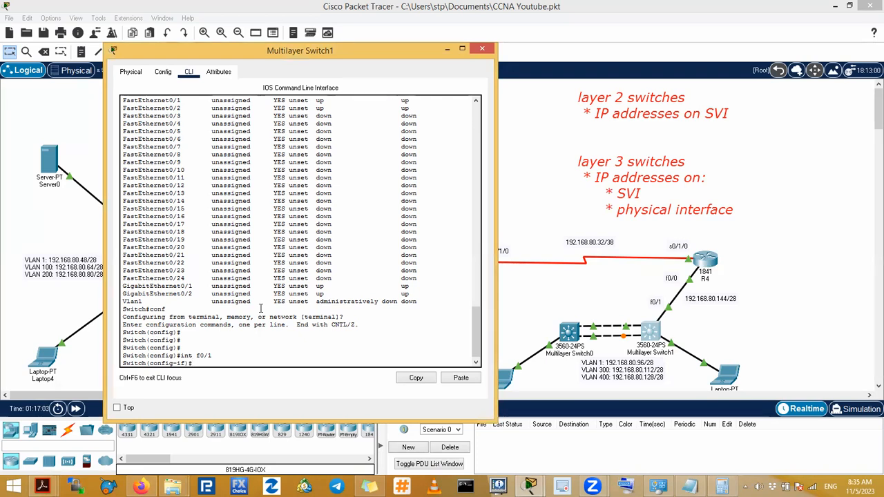
{"action": "type", "text": "swi"}
{"action": "key", "text": "Tab"}
{"action": "key", "text": "Return"}
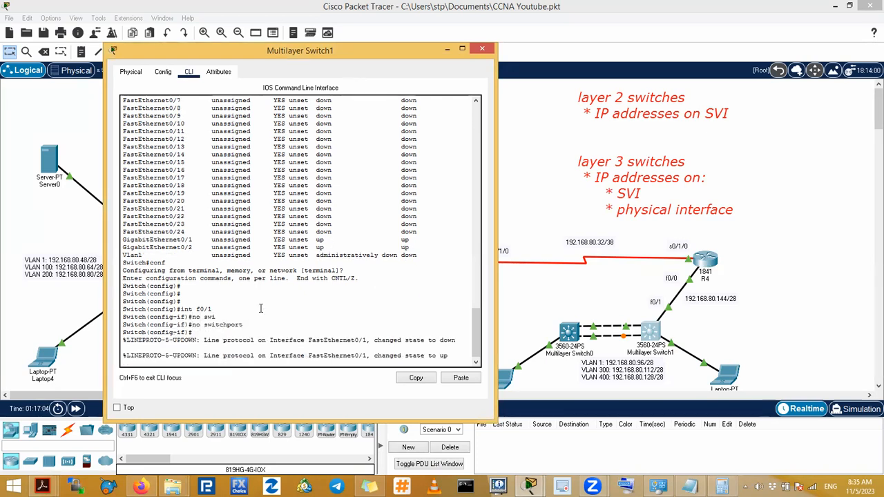
{"action": "key", "text": "Return"}
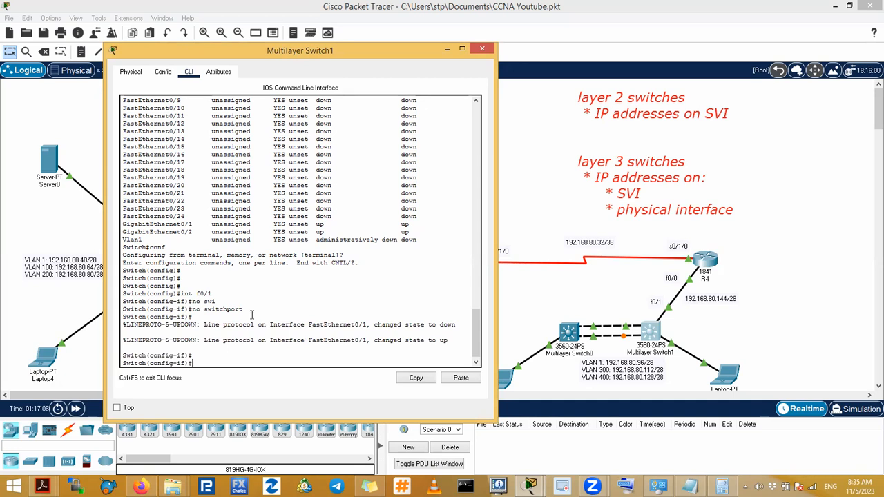
{"action": "left_click_drag", "start_coordinate": [239, 309], "coordinate": [228, 293]}
{"action": "left_click", "coordinate": [227, 357]}
Step: Assign IP address 192.168.80.145 with mask 255.255.255.240 to f0/1 and enable the interface with "no shut"
{"action": "type", "text": "ip add"}
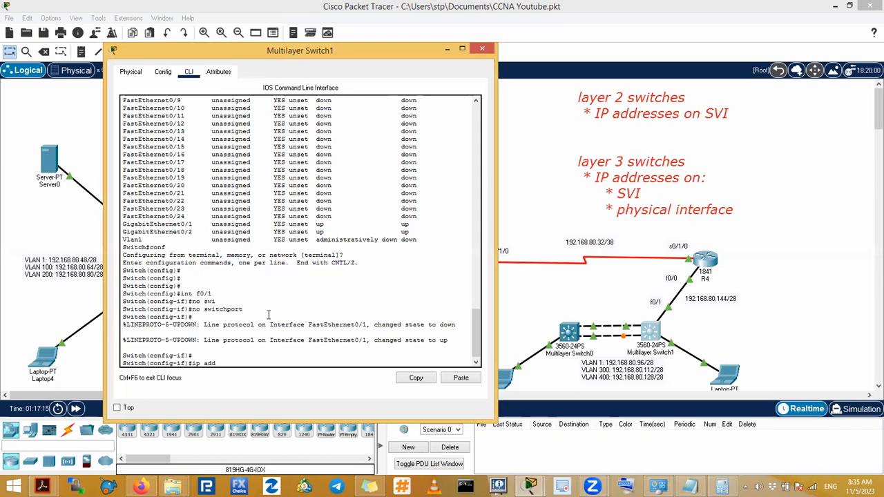
{"action": "type", "text": "ress 192.168.80"}
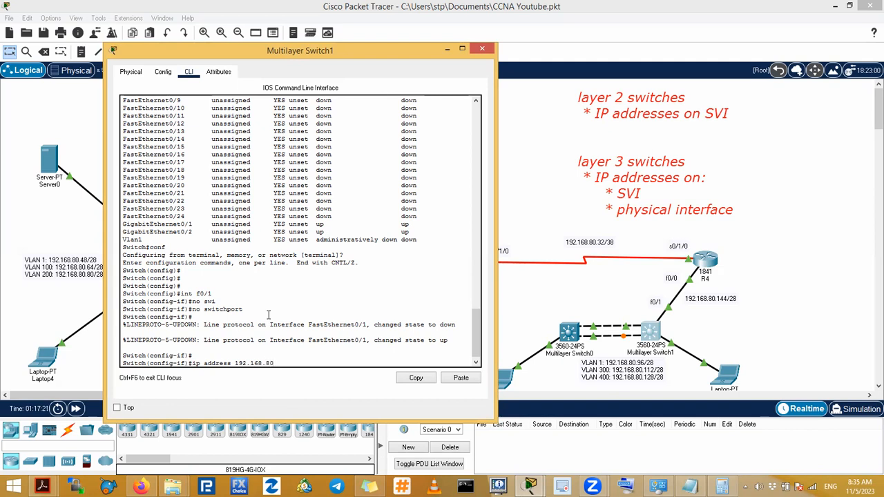
{"action": "type", "text": ".145 255.255.255"}
{"action": "key", "text": "Return"}
{"action": "type", "text": "no shut"}
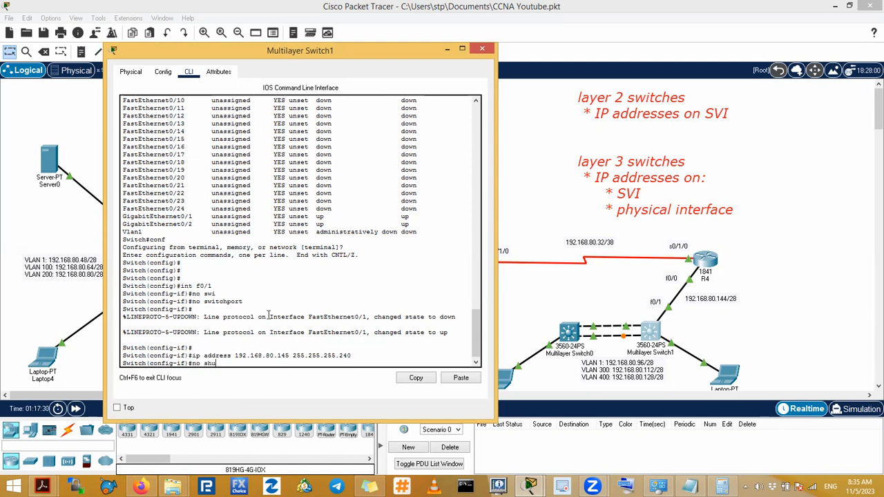
{"action": "key", "text": "Return"}
{"action": "key", "text": "Return"}
{"action": "key", "text": "Return"}
{"action": "key", "text": "Return"}
{"action": "key", "text": "Return"}
{"action": "key", "text": "Return"}
{"action": "key", "text": "Return"}
{"action": "key", "text": "Return"}
Step: Check the address on FastEthernet0/1 by running "do show ip int brief" from interface configuration mode
{"action": "type", "text": "do"}
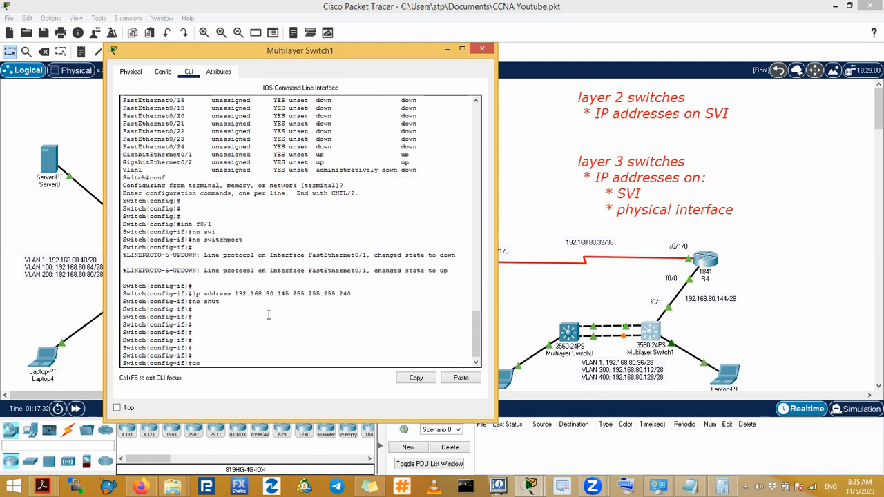
{"action": "type", "text": " show ip int brief"}
{"action": "key", "text": "Return"}
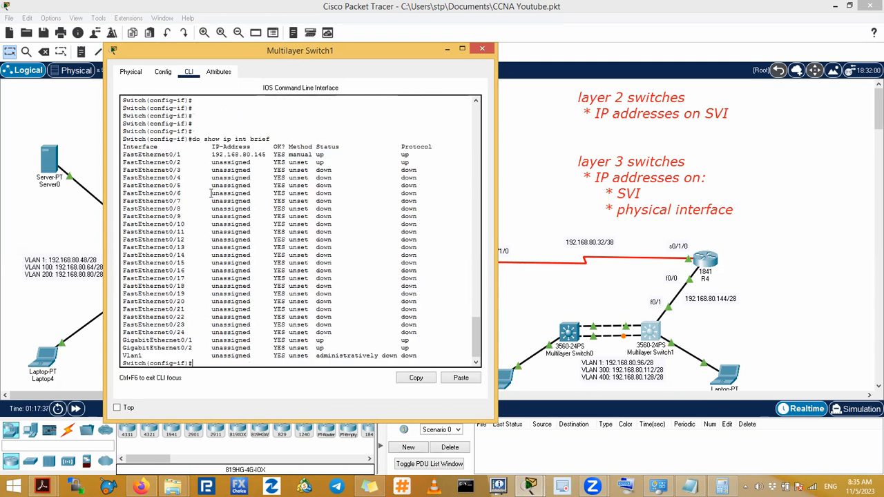
{"action": "left_click_drag", "start_coordinate": [129, 156], "coordinate": [268, 155]}
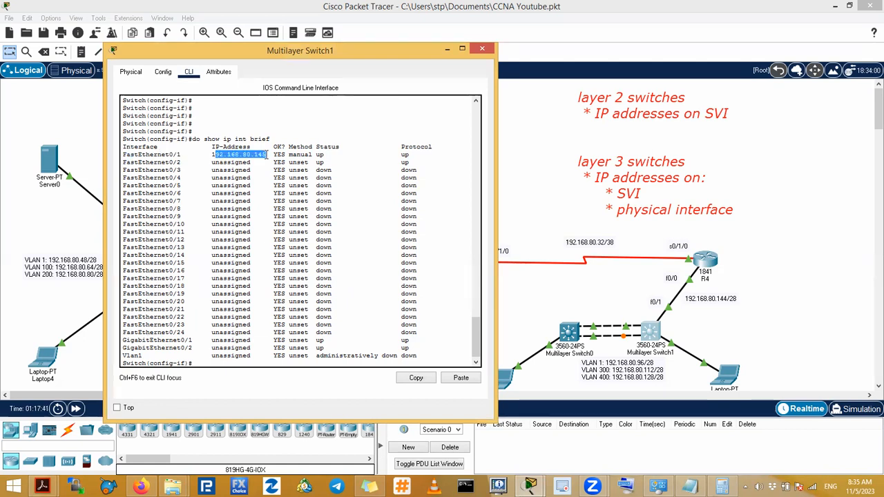
{"action": "left_click", "coordinate": [269, 163]}
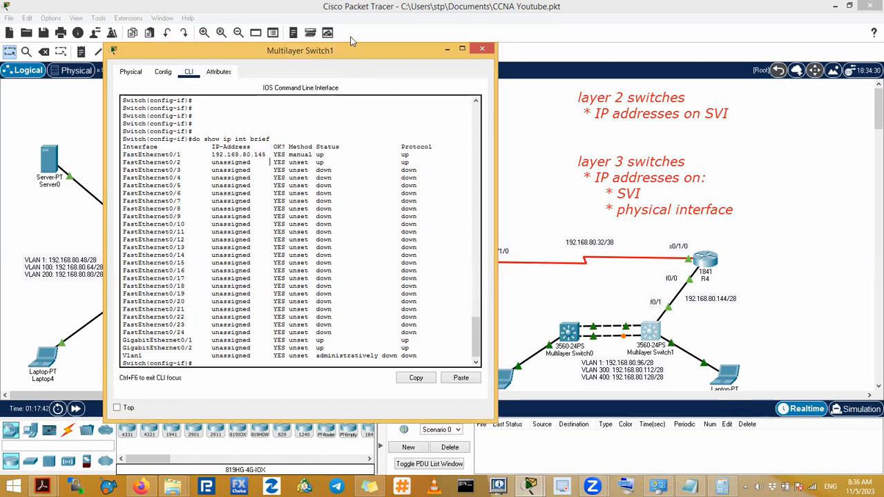
{"action": "left_click", "coordinate": [697, 307]}
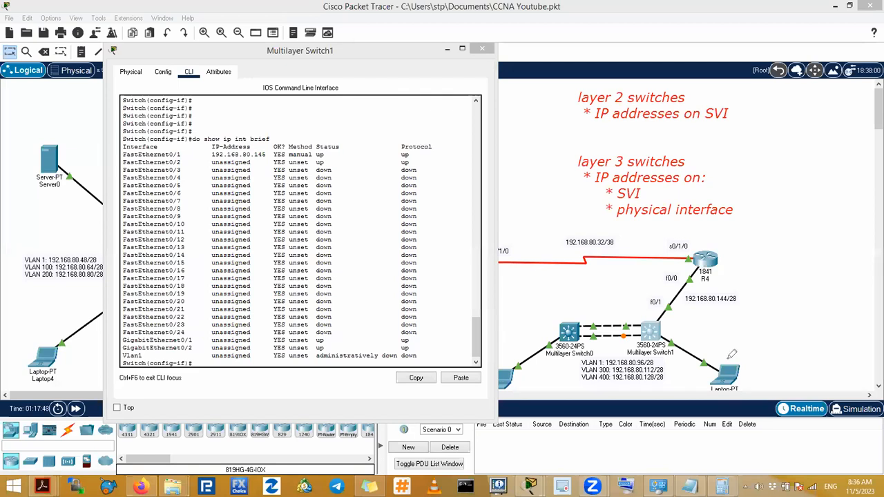
{"action": "left_click_drag", "start_coordinate": [646, 316], "coordinate": [697, 279]}
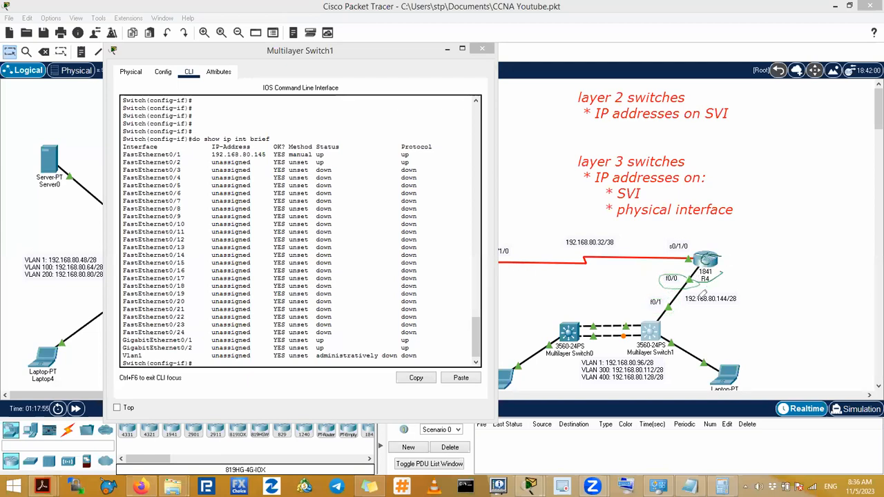
{"action": "mouse_move", "coordinate": [664, 285]}
{"action": "left_mouse_down"}
{"action": "mouse_move", "coordinate": [688, 284]}
{"action": "mouse_move", "coordinate": [725, 308]}
{"action": "left_mouse_up"}
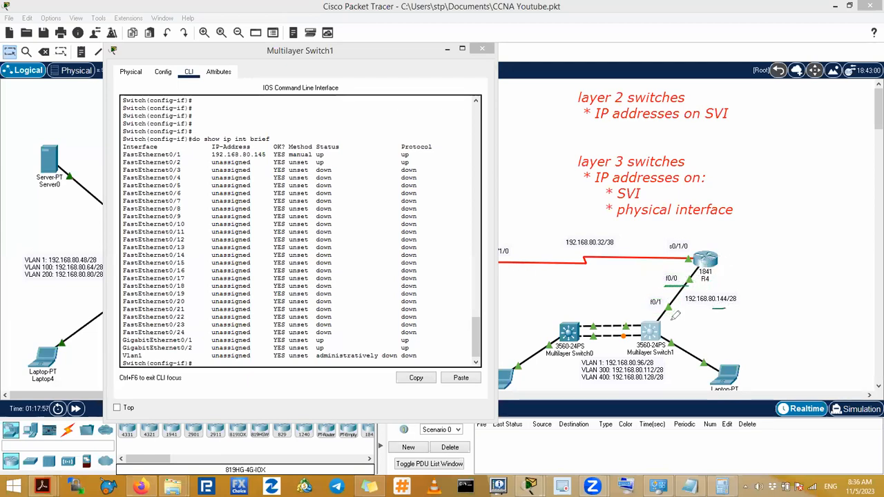
Step: Test connectivity to R4 from interface configuration mode by running "do ping 192.168.80.146"
{"action": "left_click", "coordinate": [265, 292]}
{"action": "key", "text": "Return"}
{"action": "key", "text": "Return"}
{"action": "type", "text": "do "}
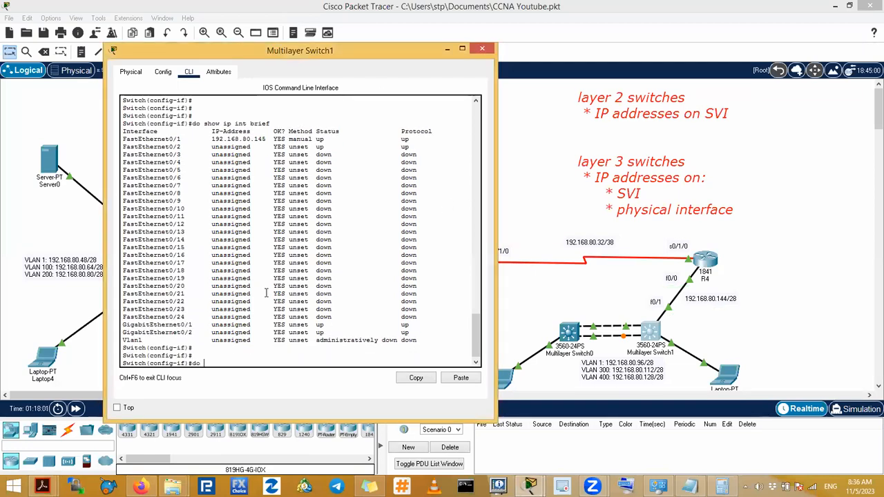
{"action": "type", "text": "ping 192.168.80.146"}
{"action": "key", "text": "Return"}
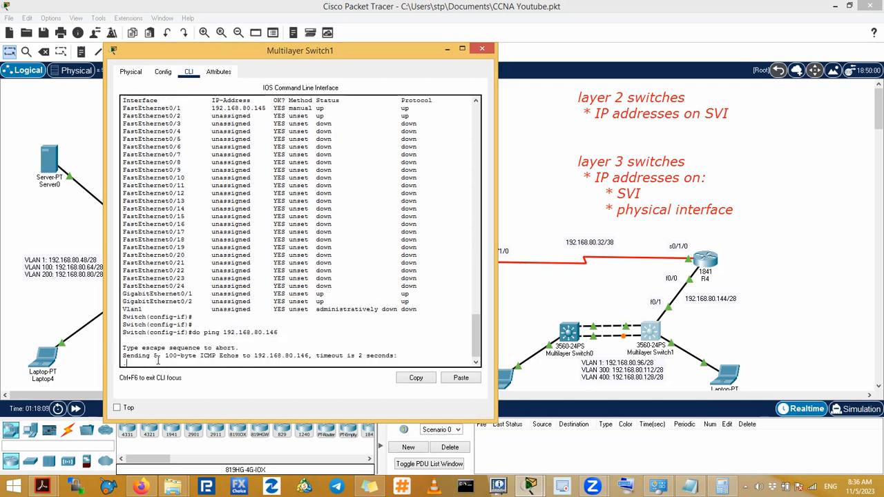
{"action": "left_click_drag", "start_coordinate": [127, 339], "coordinate": [148, 338]}
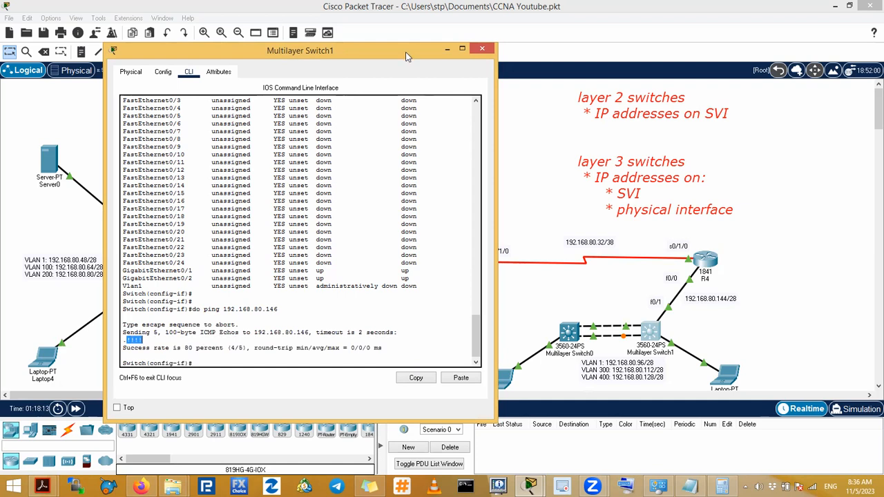
Step: Review the f0/1 commands in the CLI history, including "int f0/1", "no switchport" and the "ip address" line
{"action": "mouse_move", "coordinate": [677, 299]}
{"action": "left_mouse_down"}
{"action": "mouse_move", "coordinate": [659, 290]}
{"action": "mouse_move", "coordinate": [671, 297]}
{"action": "left_mouse_up"}
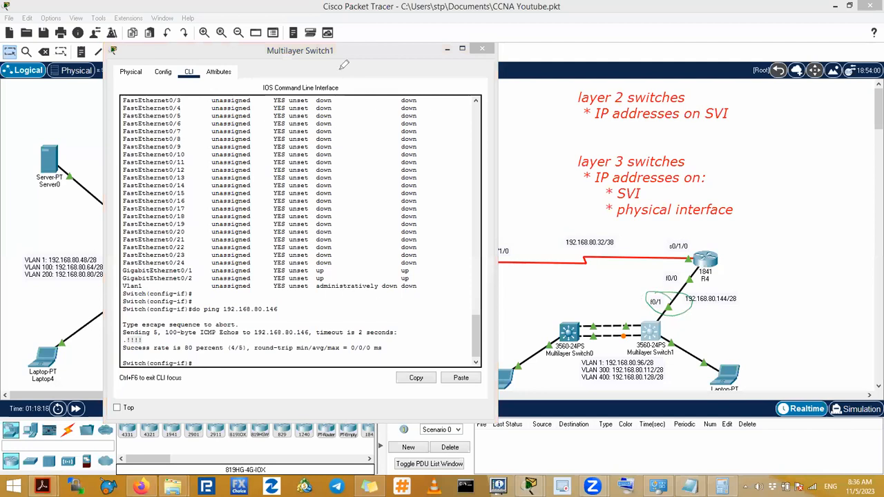
{"action": "key", "text": "Escape"}
{"action": "scroll", "coordinate": [249, 345], "scroll_direction": "up", "scroll_amount": 2}
{"action": "scroll", "coordinate": [244, 331], "scroll_direction": "down", "scroll_amount": 2}
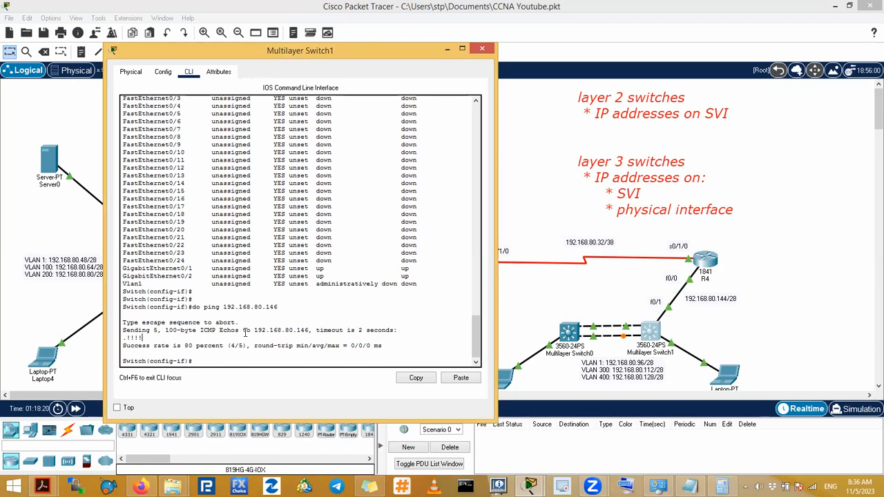
{"action": "scroll", "coordinate": [245, 332], "scroll_direction": "up", "scroll_amount": 9}
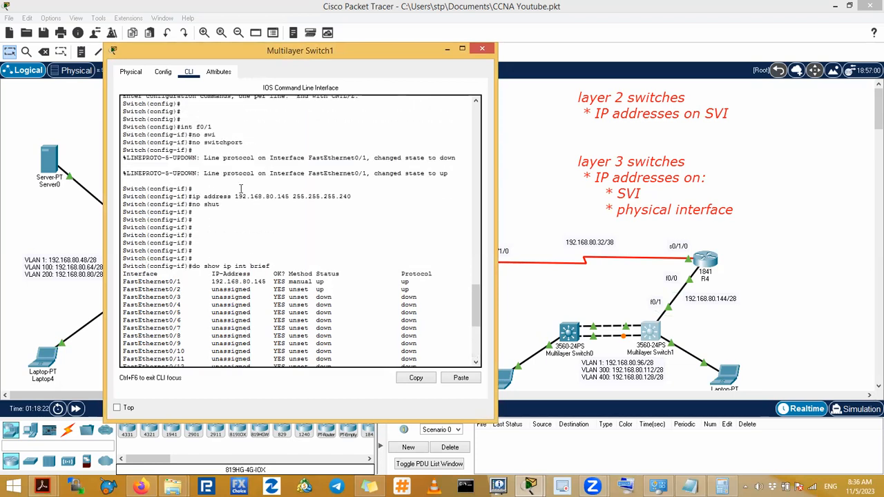
{"action": "left_click_drag", "start_coordinate": [189, 142], "coordinate": [249, 141]}
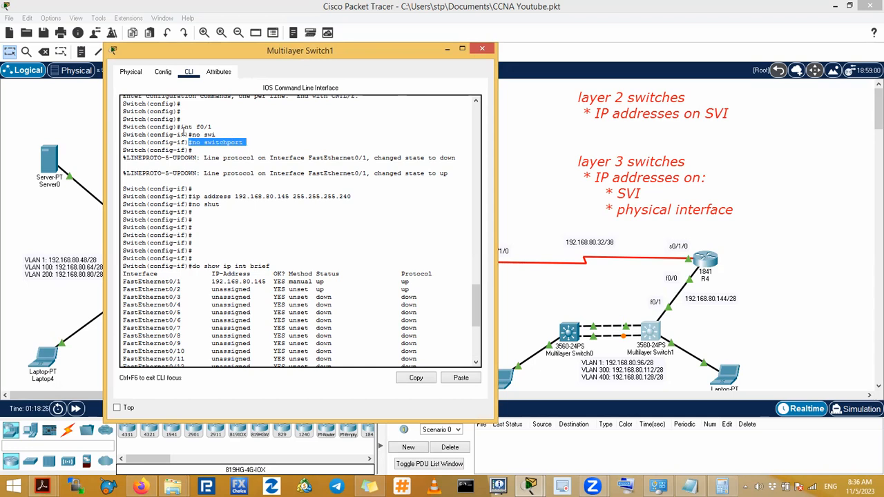
{"action": "left_click_drag", "start_coordinate": [177, 127], "coordinate": [224, 129]}
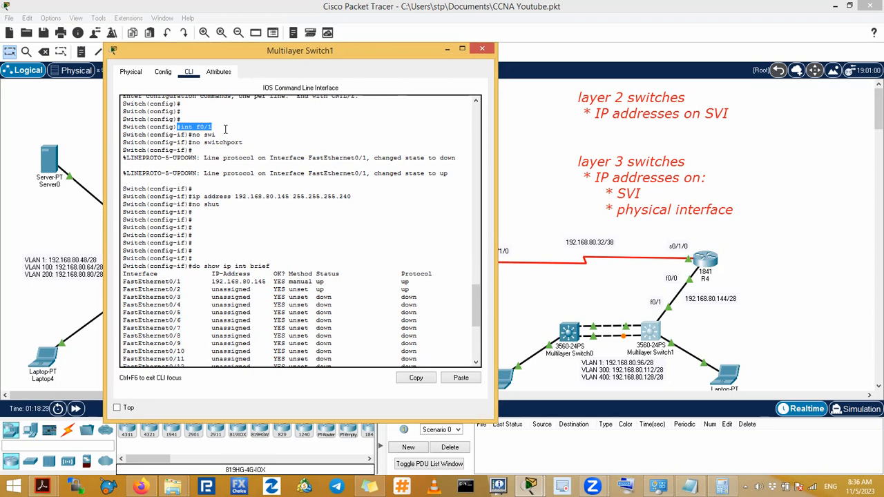
{"action": "left_click_drag", "start_coordinate": [191, 196], "coordinate": [359, 196]}
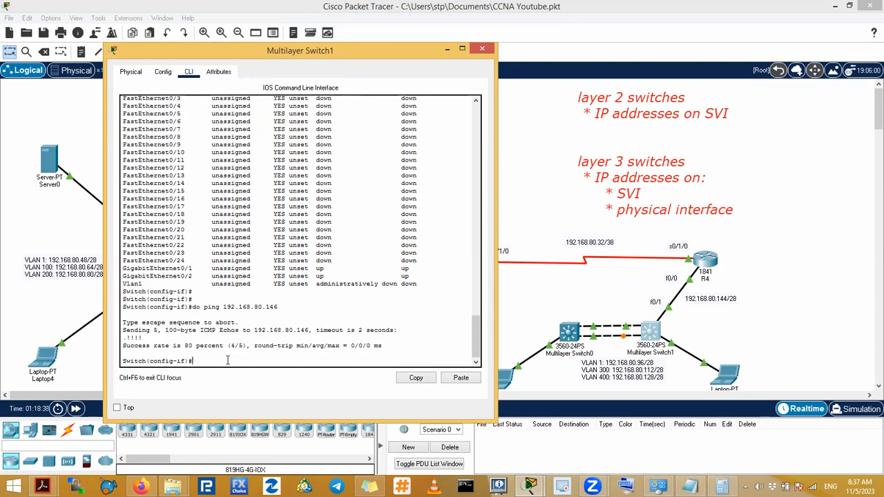
Step: Leave f0/1 interface configuration and return to global configuration mode with "exit"
{"action": "key", "text": "Return"}
{"action": "key", "text": "Return"}
{"action": "key", "text": "Return"}
{"action": "key", "text": "Return"}
{"action": "type", "text": "exit"}
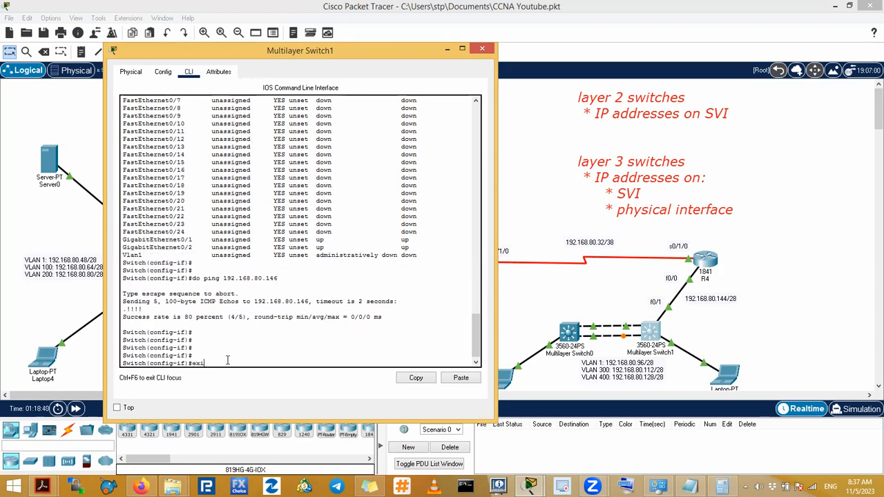
{"action": "key", "text": "Return"}
{"action": "key", "text": "Return"}
{"action": "key", "text": "Return"}
{"action": "key", "text": "Return"}
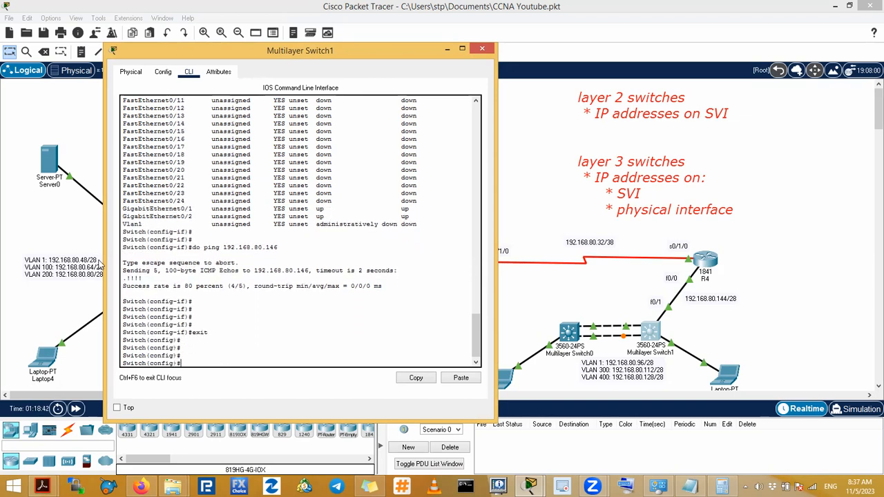
{"action": "triple_click", "coordinate": [144, 218]}
{"action": "left_click", "coordinate": [157, 228]}
Step: Assign IP address 192.168.80.97 with mask 255.255.255.240 to interface VLAN 1 and enable it with "no shut"
{"action": "type", "text": "in"}
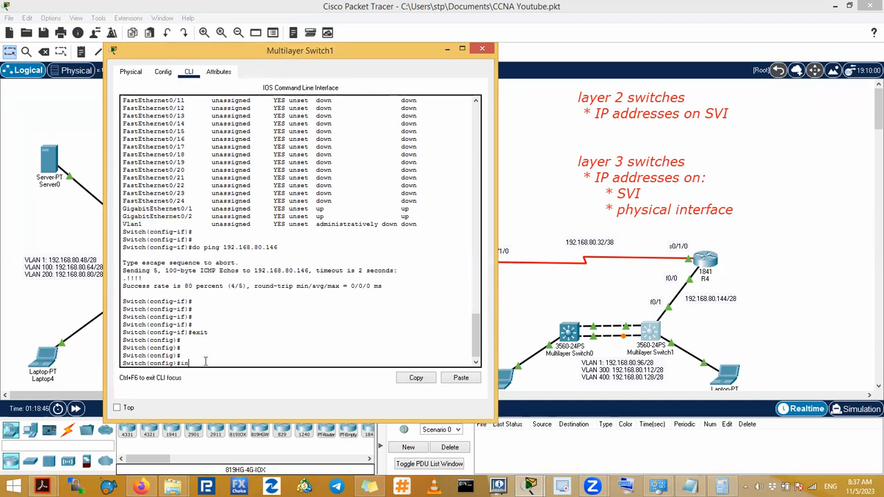
{"action": "type", "text": "t vl"}
{"action": "key", "text": "Tab"}
{"action": "type", "text": "1"}
{"action": "key", "text": "Return"}
{"action": "type", "text": "ip address "}
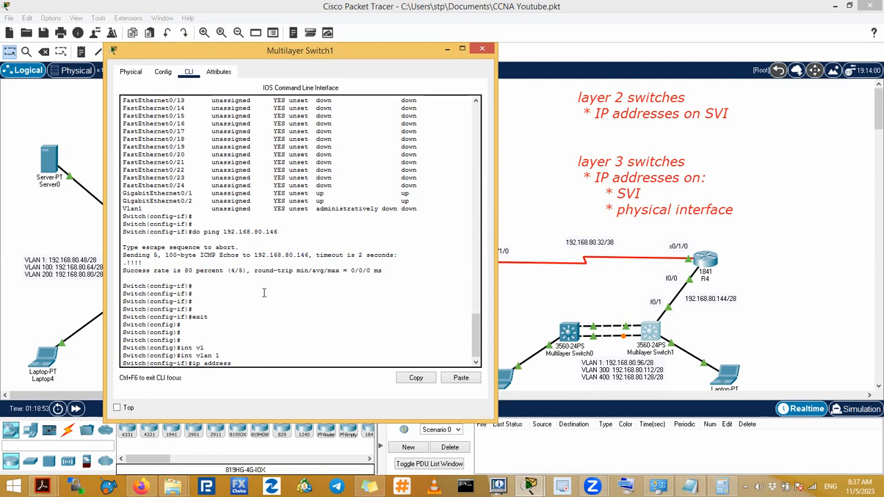
{"action": "type", "text": "192.168.80.97 255.255.255.240"}
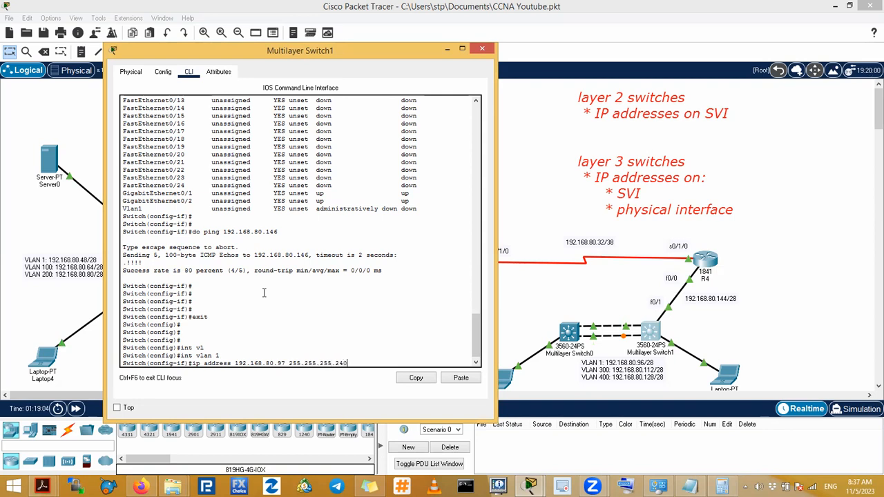
{"action": "key", "text": "Return"}
{"action": "type", "text": "no shut"}
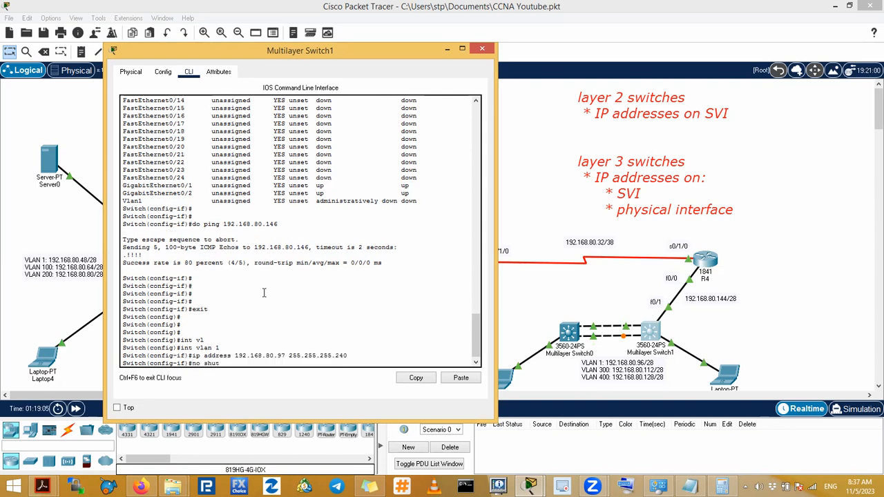
{"action": "key", "text": "Return"}
{"action": "key", "text": "Return"}
{"action": "key", "text": "Return"}
Step: Return to privileged EXEC mode with "end" and save the switch configuration with "wr"
{"action": "type", "text": "end"}
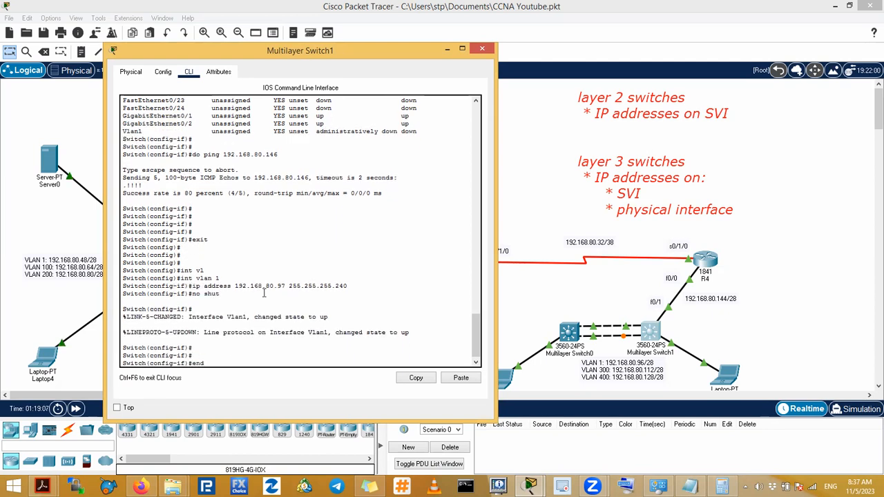
{"action": "key", "text": "Return"}
{"action": "key", "text": "Return"}
{"action": "key", "text": "Return"}
{"action": "key", "text": "Return"}
{"action": "key", "text": "Return"}
{"action": "key", "text": "Return"}
{"action": "key", "text": "Return"}
{"action": "type", "text": "wr"}
{"action": "key", "text": "Return"}
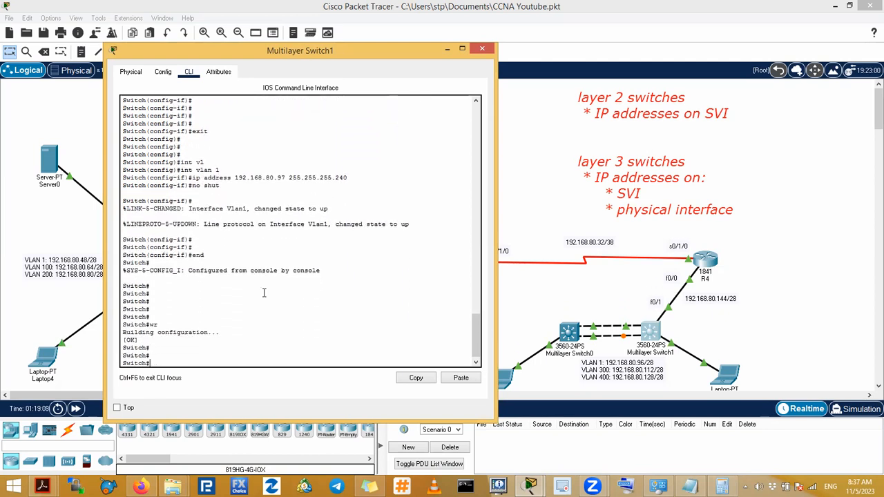
Step: List the interface addresses on Multilayer Switch1 by running "show ip int brief"
{"action": "key", "text": "Return"}
{"action": "key", "text": "Return"}
{"action": "key", "text": "Return"}
{"action": "key", "text": "Return"}
{"action": "type", "text": "show ip"}
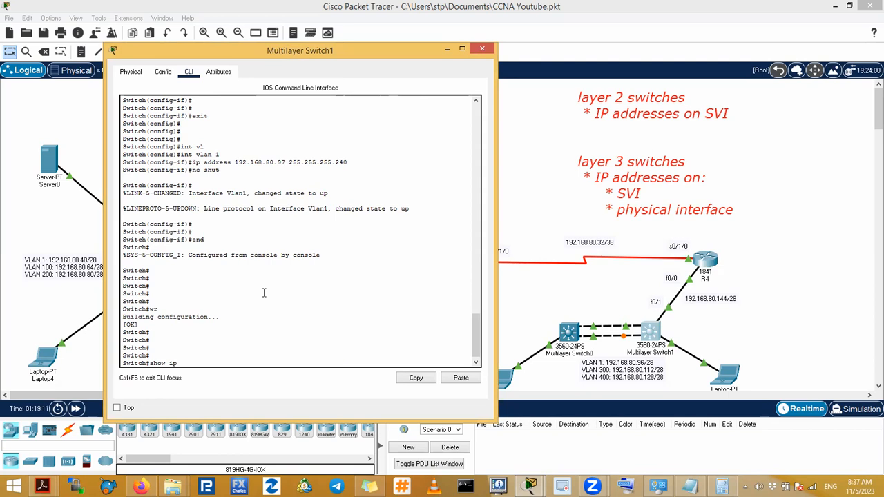
{"action": "type", "text": " int brief"}
{"action": "key", "text": "Return"}
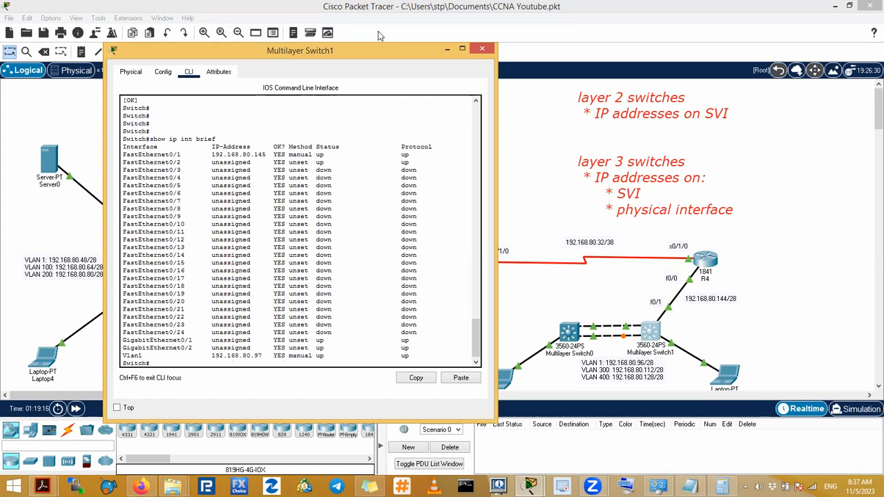
Step: Examine the IP address, status and protocol entries of FastEthernet0/1 and Vlan1 in the interface list
{"action": "left_click_drag", "start_coordinate": [133, 349], "coordinate": [155, 348]}
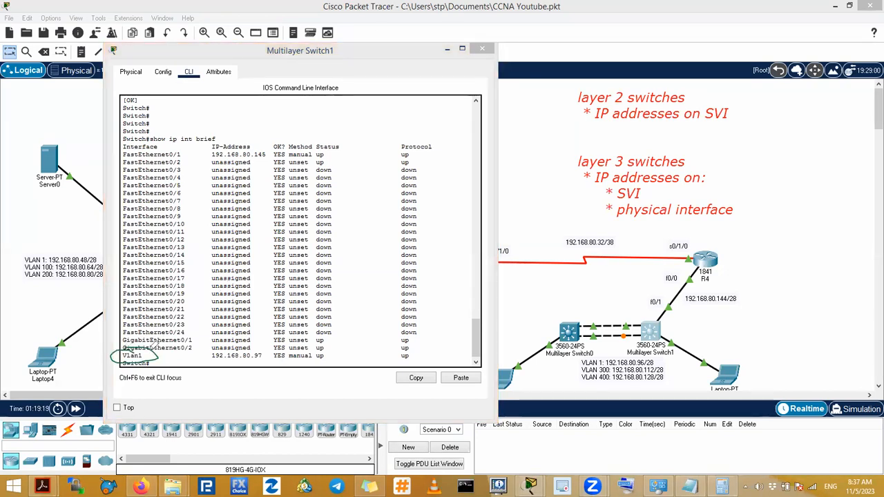
{"action": "mouse_move", "coordinate": [224, 359]}
{"action": "left_mouse_down"}
{"action": "mouse_move", "coordinate": [266, 354]}
{"action": "mouse_move", "coordinate": [261, 345]}
{"action": "left_mouse_up"}
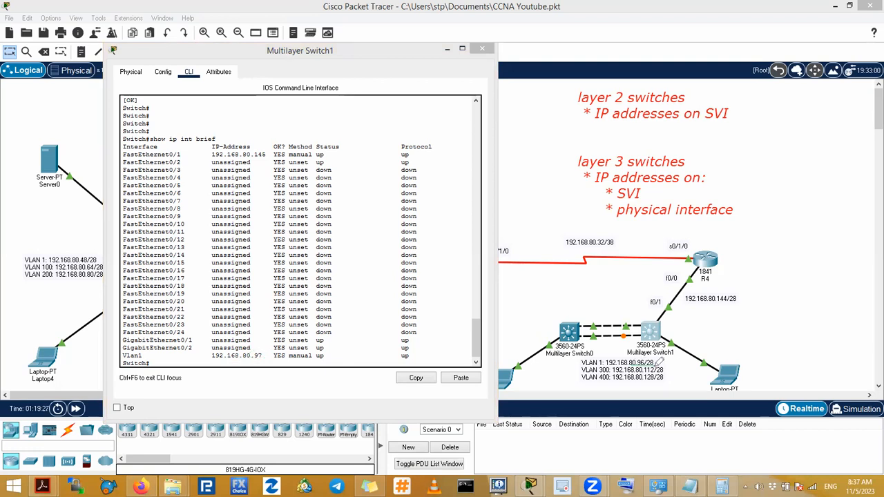
{"action": "left_click_drag", "start_coordinate": [253, 362], "coordinate": [265, 355]}
{"action": "left_click_drag", "start_coordinate": [665, 326], "coordinate": [656, 323]}
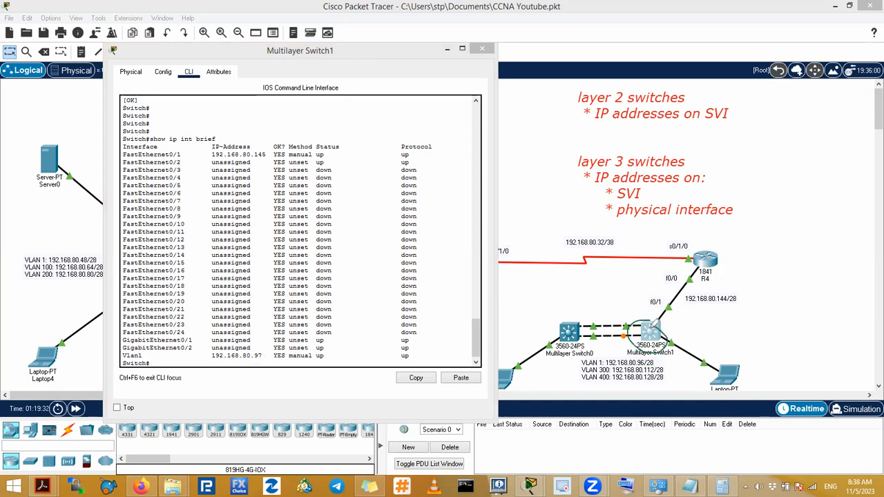
{"action": "left_click_drag", "start_coordinate": [270, 147], "coordinate": [291, 122]}
{"action": "left_click_drag", "start_coordinate": [271, 354], "coordinate": [295, 319]}
{"action": "left_click_drag", "start_coordinate": [330, 152], "coordinate": [348, 140]}
{"action": "left_click_drag", "start_coordinate": [413, 154], "coordinate": [430, 127]}
{"action": "left_click_drag", "start_coordinate": [327, 357], "coordinate": [336, 355]}
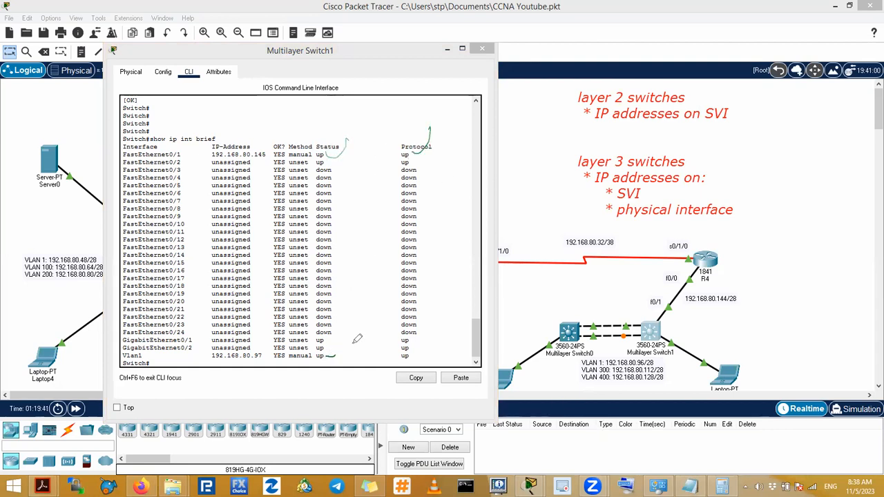
{"action": "left_click_drag", "start_coordinate": [416, 355], "coordinate": [453, 327]}
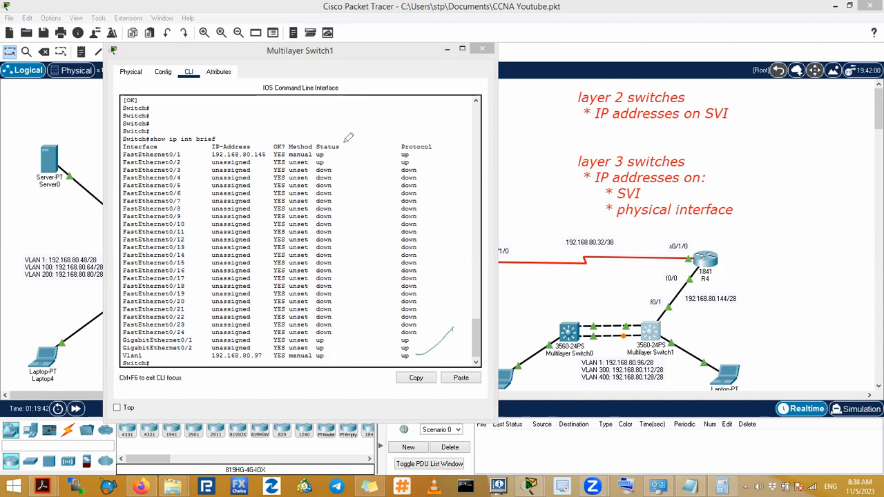
Step: Save the Multilayer Switch1 configuration once more with "wr"
{"action": "left_click", "coordinate": [254, 292]}
{"action": "type", "text": "wr"}
{"action": "key", "text": "Return"}
{"action": "key", "text": "Return"}
{"action": "key", "text": "Return"}
{"action": "key", "text": "Return"}
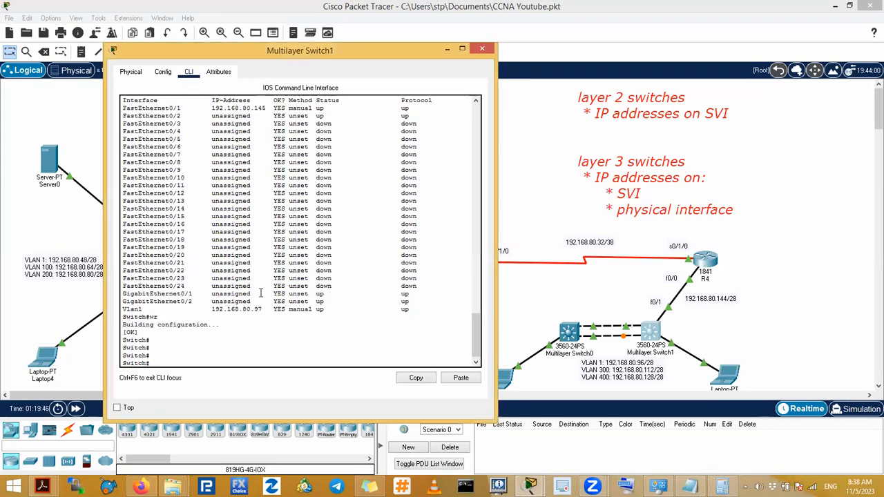
Step: Close Multilayer Switch1 and open the command line of Multilayer Switch0, keeping the topology in view
{"action": "left_click", "coordinate": [481, 52]}
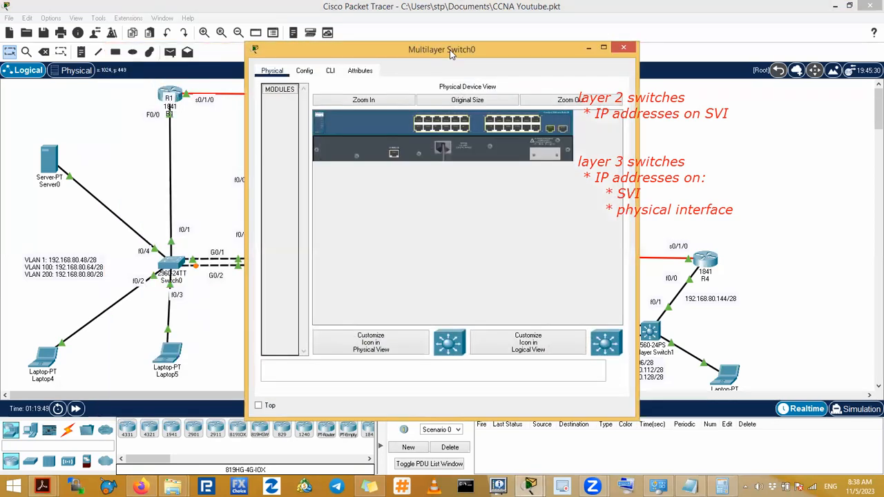
{"action": "left_click_drag", "start_coordinate": [450, 54], "coordinate": [249, 38]}
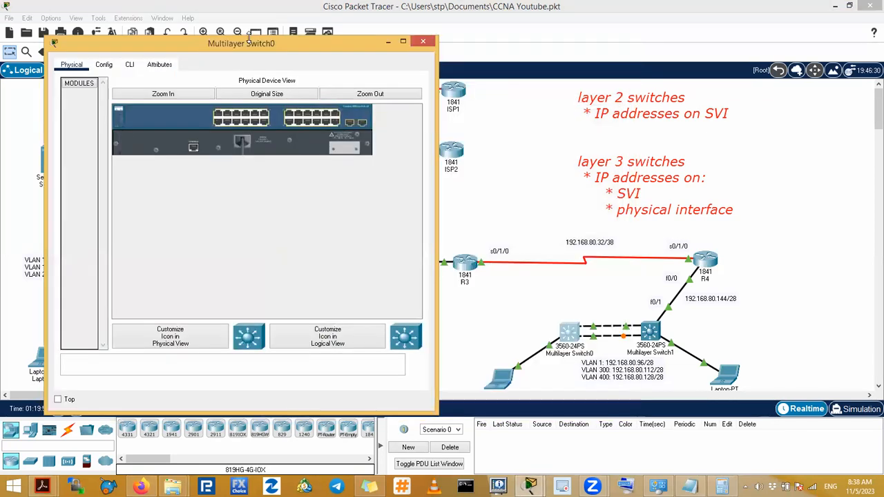
{"action": "left_click", "coordinate": [130, 66]}
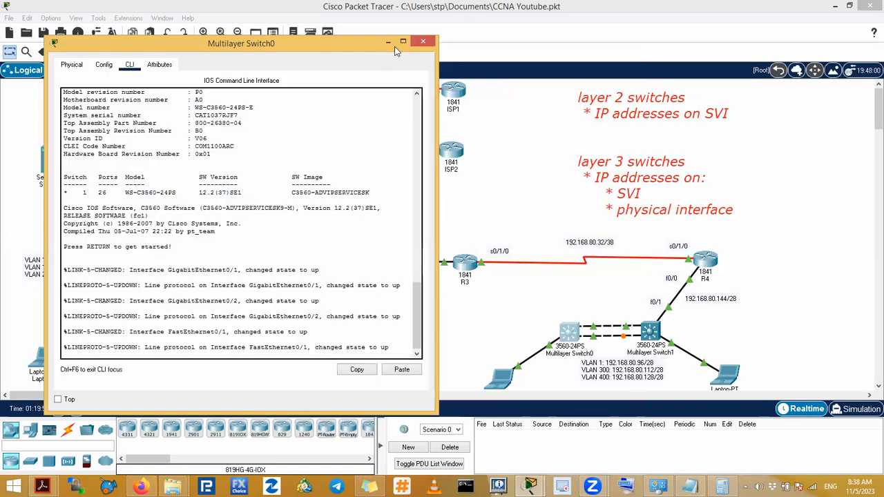
{"action": "key", "text": "ctrl+shift+d"}
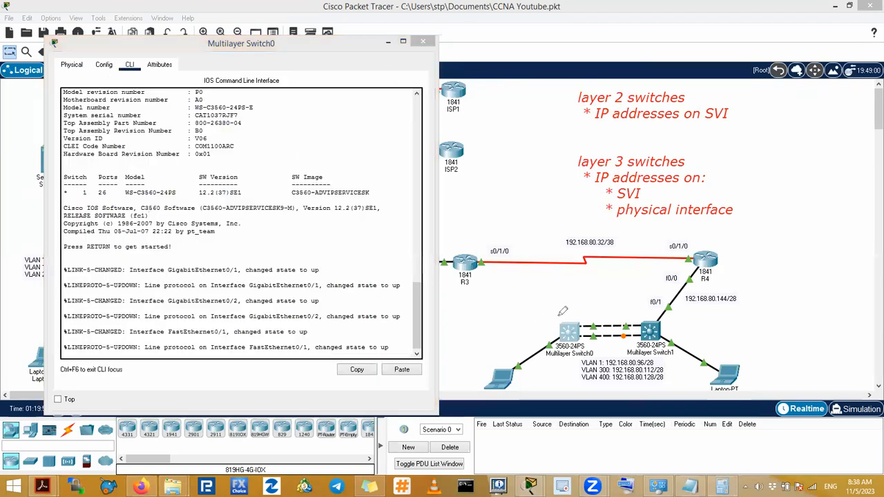
{"action": "mouse_move", "coordinate": [575, 327]}
{"action": "left_mouse_down"}
{"action": "mouse_move", "coordinate": [576, 287]}
{"action": "mouse_move", "coordinate": [578, 295]}
{"action": "left_mouse_up"}
{"action": "mouse_move", "coordinate": [575, 325]}
{"action": "left_mouse_down"}
{"action": "mouse_move", "coordinate": [572, 290]}
{"action": "mouse_move", "coordinate": [574, 307]}
{"action": "left_mouse_up"}
{"action": "mouse_move", "coordinate": [584, 324]}
{"action": "left_mouse_down"}
{"action": "mouse_move", "coordinate": [645, 316]}
{"action": "mouse_move", "coordinate": [659, 326]}
{"action": "mouse_move", "coordinate": [639, 339]}
{"action": "mouse_move", "coordinate": [645, 311]}
{"action": "left_mouse_up"}
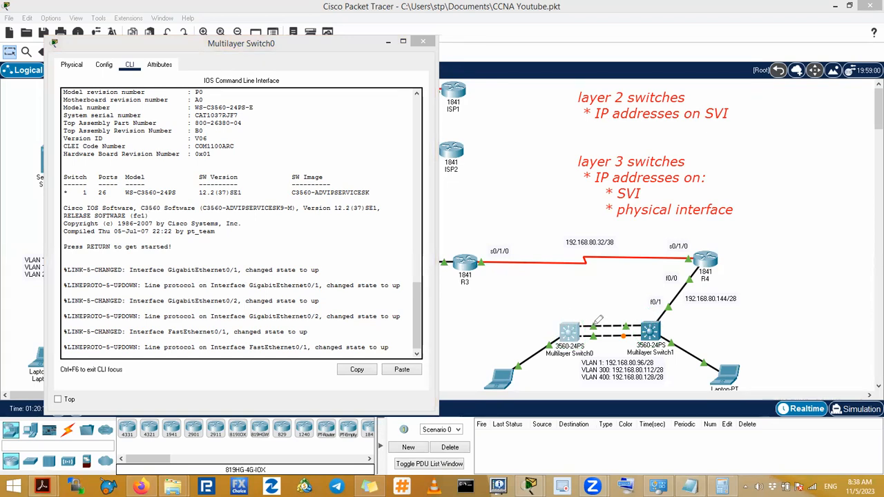
{"action": "mouse_move", "coordinate": [592, 319]}
{"action": "left_mouse_down"}
{"action": "mouse_move", "coordinate": [618, 333]}
{"action": "mouse_move", "coordinate": [633, 319]}
{"action": "left_mouse_up"}
Step: Enter privileged EXEC mode on Multilayer Switch0 and list its interface addresses with "show ip int brief"
{"action": "left_click", "coordinate": [293, 230]}
{"action": "key", "text": "Return"}
{"action": "type", "text": "en"}
{"action": "key", "text": "Return"}
{"action": "key", "text": "Return"}
{"action": "key", "text": "Return"}
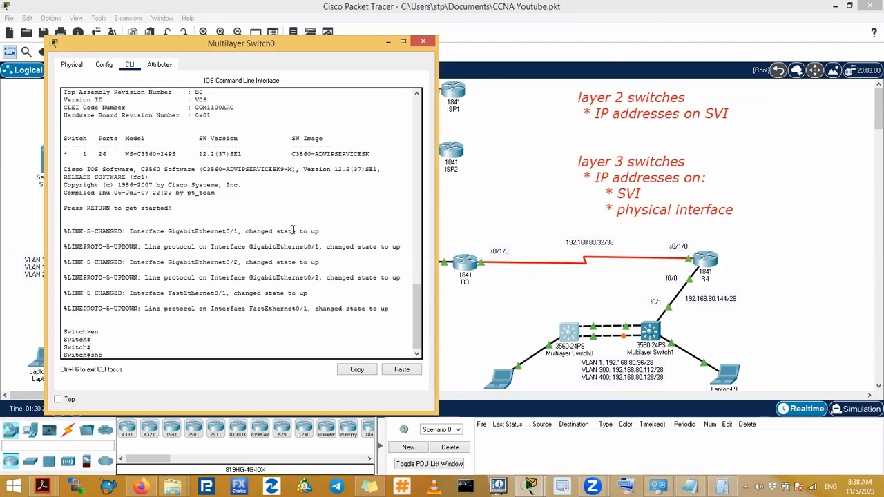
{"action": "type", "text": "show ip int brief"}
{"action": "key", "text": "Return"}
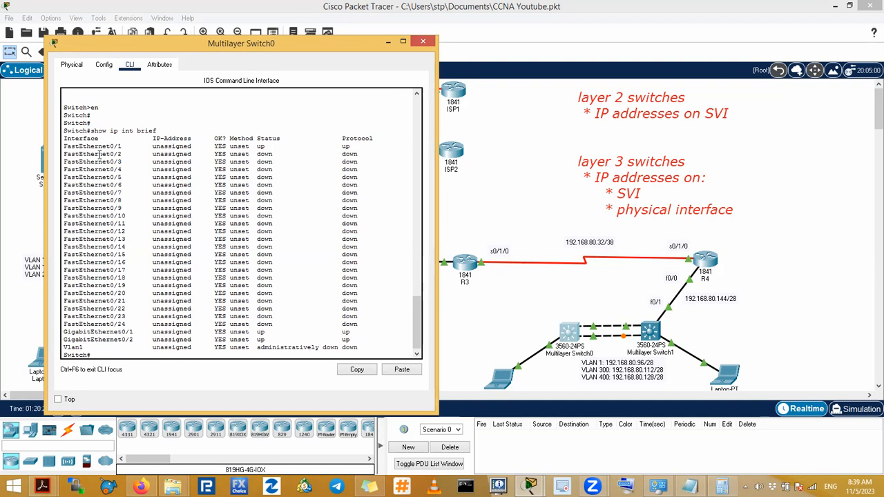
Step: Examine Vlan1's address and status along with the other interface entries of Multilayer Switch0
{"action": "left_click_drag", "start_coordinate": [188, 349], "coordinate": [158, 349]}
{"action": "left_click_drag", "start_coordinate": [332, 348], "coordinate": [253, 348]}
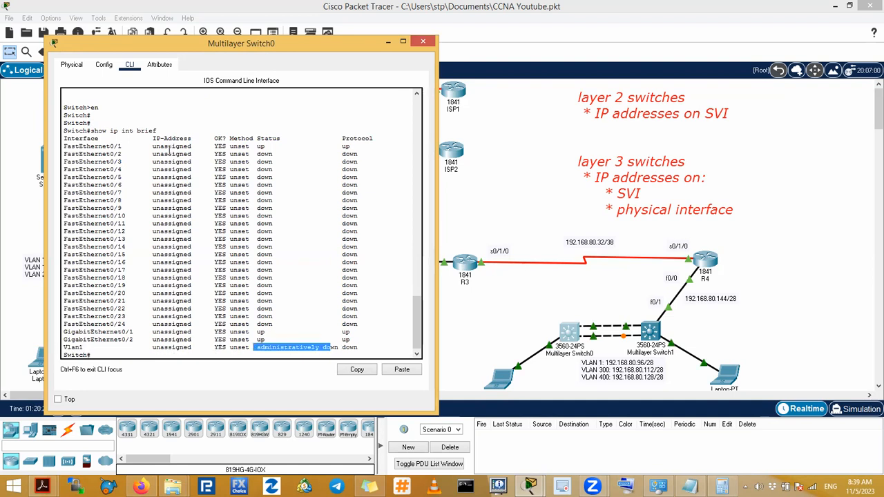
{"action": "left_click_drag", "start_coordinate": [103, 139], "coordinate": [163, 333]}
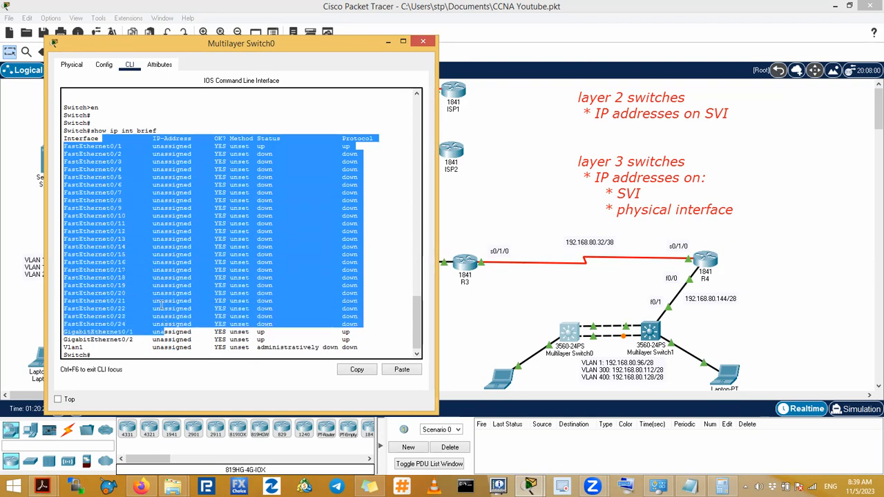
{"action": "left_click", "coordinate": [219, 247]}
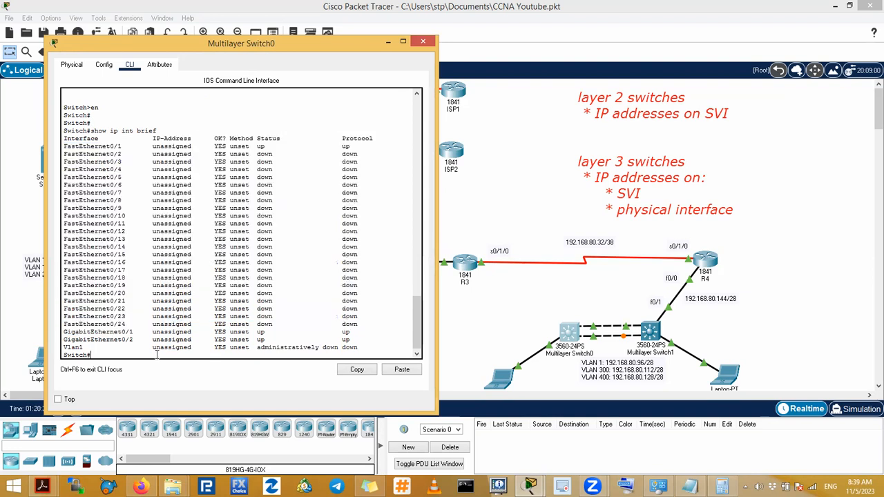
Step: Enter global configuration mode on Multilayer Switch0 and open the VLAN 1 interface with "int vlan 1"
{"action": "key", "text": "Return"}
{"action": "key", "text": "Return"}
{"action": "key", "text": "Return"}
{"action": "key", "text": "Return"}
{"action": "key", "text": "Return"}
{"action": "key", "text": "Return"}
{"action": "type", "text": "conf"}
{"action": "key", "text": "Return"}
{"action": "key", "text": "Return"}
{"action": "key", "text": "Return"}
{"action": "key", "text": "Return"}
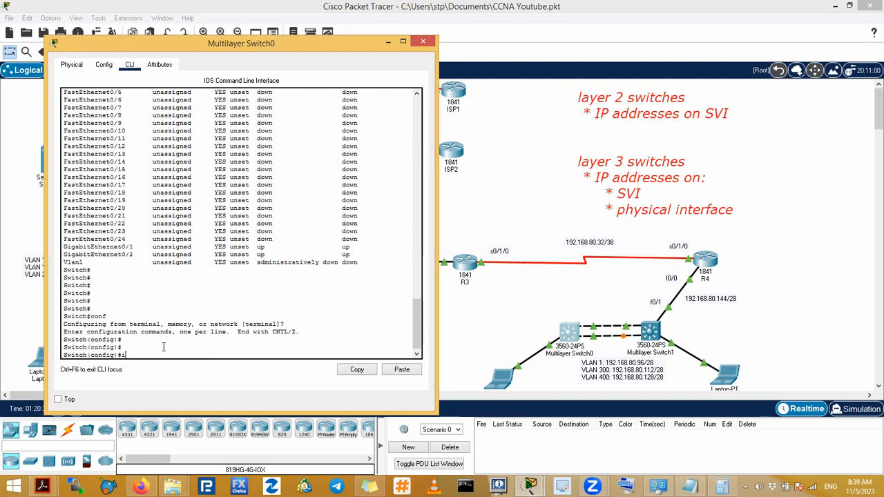
{"action": "type", "text": "int vlan 1"}
{"action": "key", "text": "Return"}
{"action": "key", "text": "Return"}
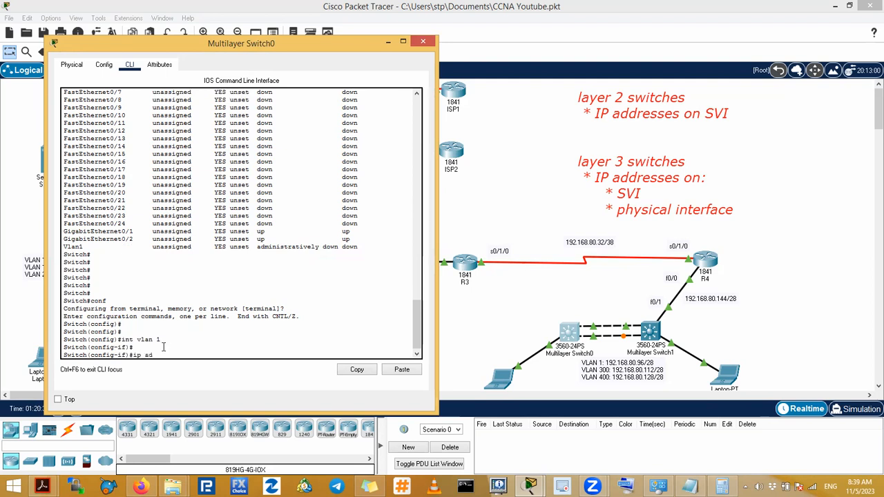
Step: Assign 192.168.80.98 with mask 255.255.255.240 to the VLAN 1 interface and enable it with "no shut"
{"action": "type", "text": "ip ad"}
{"action": "key", "text": "Tab"}
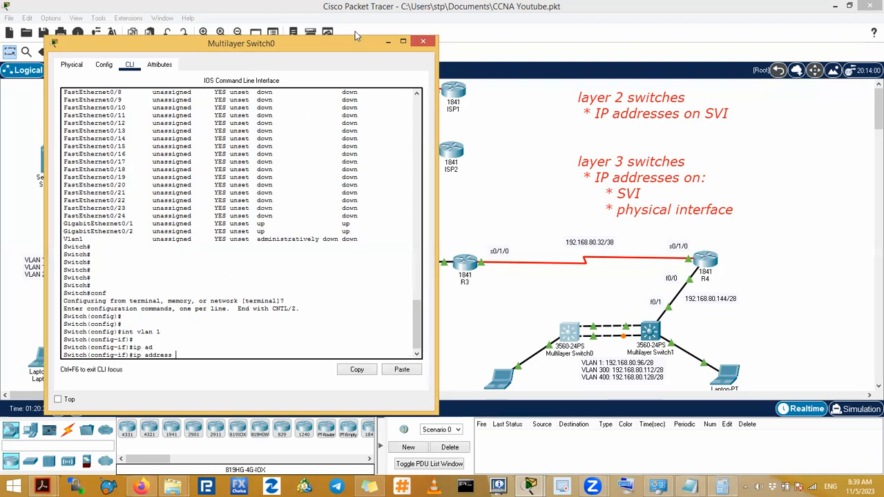
{"action": "left_click", "coordinate": [638, 354]}
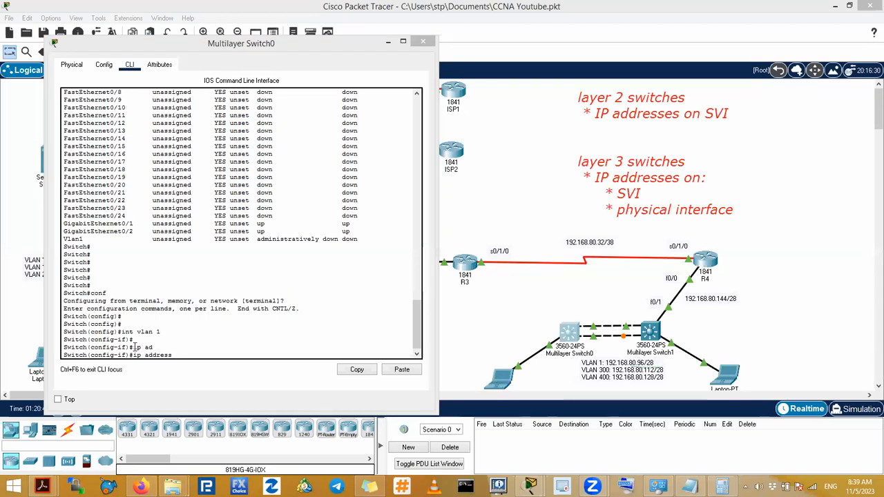
{"action": "left_click", "coordinate": [199, 358]}
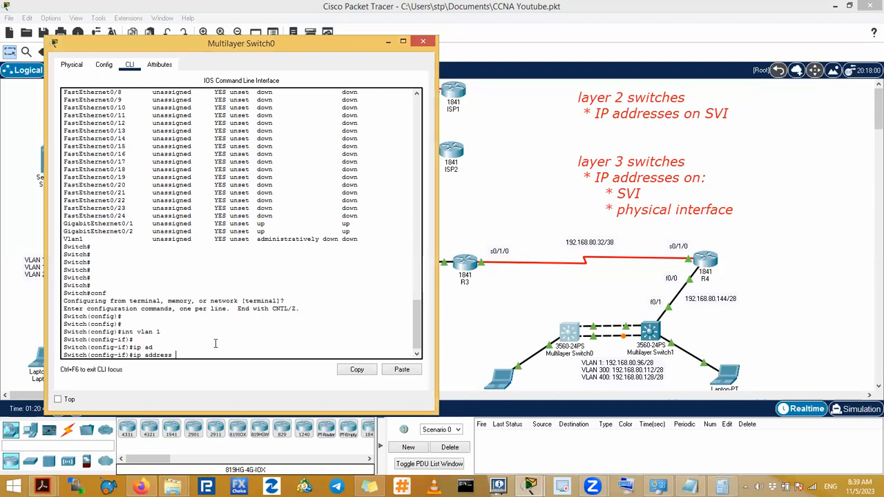
{"action": "type", "text": "192.168.80.98 255.255.255.240"}
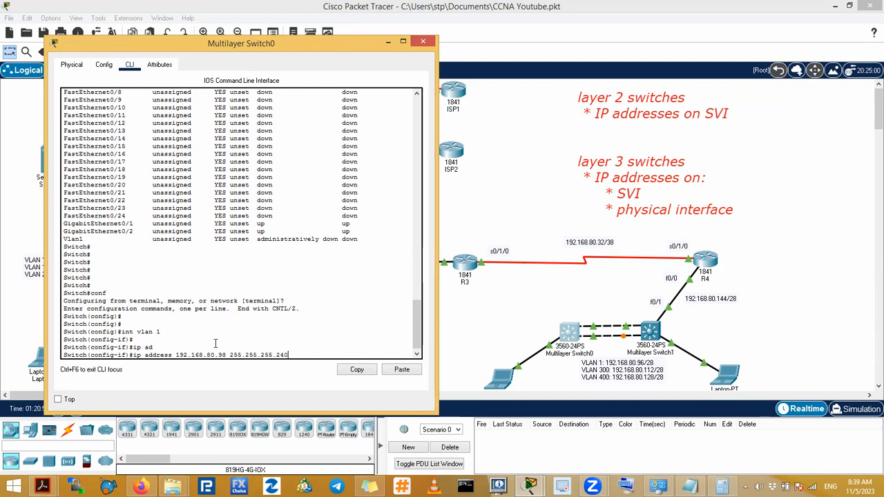
{"action": "key", "text": "Return"}
{"action": "type", "text": "no shut"}
{"action": "key", "text": "Return"}
{"action": "key", "text": "Return"}
{"action": "key", "text": "Return"}
Step: Return to privileged EXEC mode with "end" and save the Multilayer Switch0 configuration with "wr"
{"action": "type", "text": "end"}
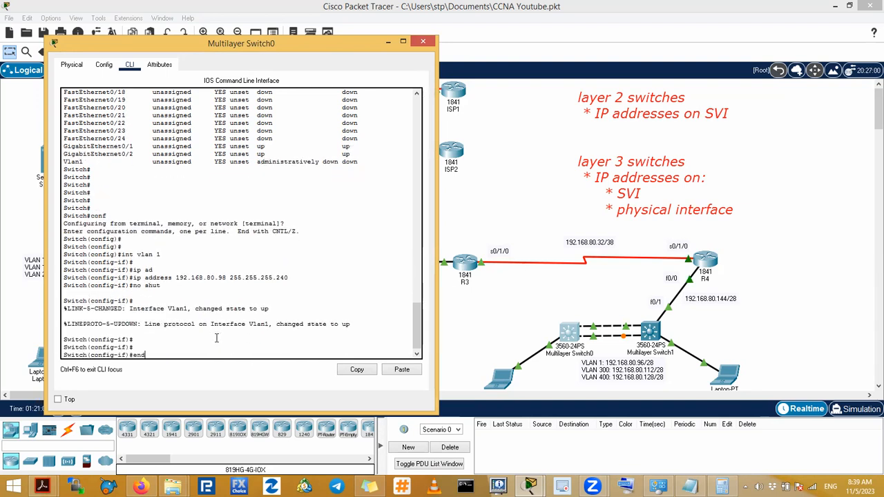
{"action": "key", "text": "Return"}
{"action": "key", "text": "Return"}
{"action": "key", "text": "Return"}
{"action": "key", "text": "Return"}
{"action": "key", "text": "Return"}
{"action": "key", "text": "Return"}
{"action": "key", "text": "Return"}
{"action": "type", "text": "wr"}
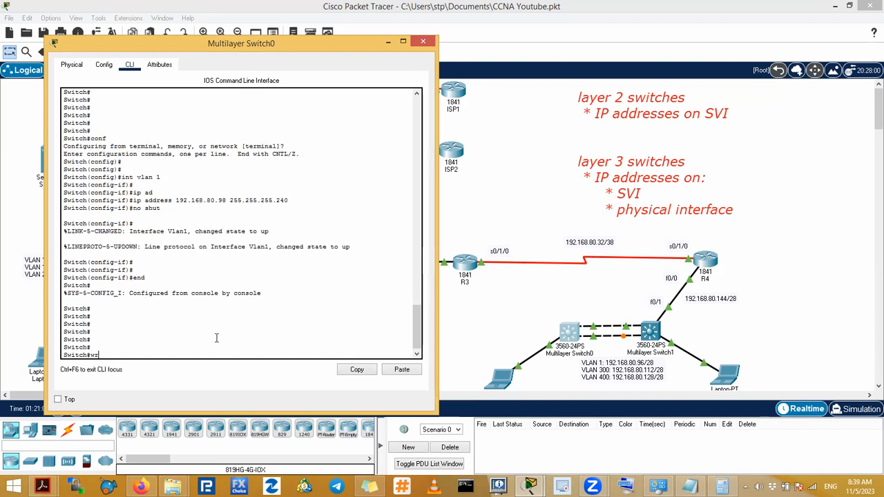
{"action": "key", "text": "Return"}
{"action": "key", "text": "Return"}
{"action": "key", "text": "Return"}
{"action": "key", "text": "Return"}
{"action": "key", "text": "Return"}
Step: List the interface addresses with "show ip int brief" and check the Vlan1 entry
{"action": "type", "text": "show ip in"}
{"action": "key", "text": "Return"}
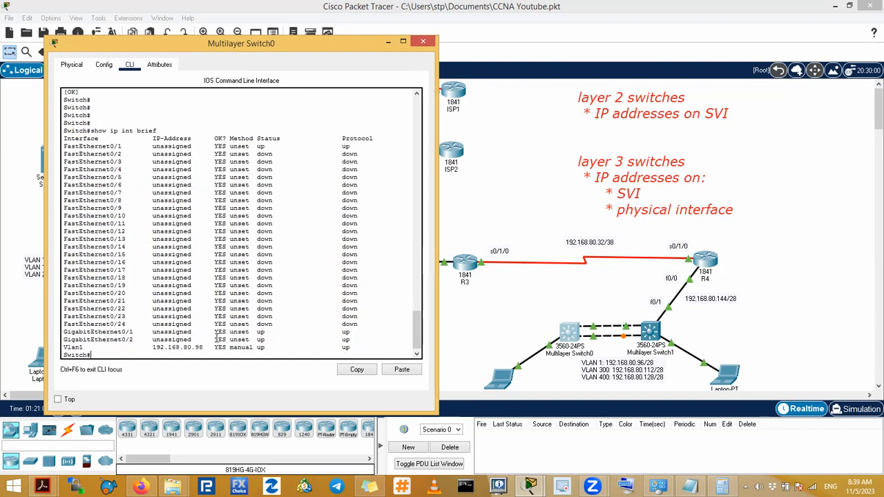
{"action": "left_click_drag", "start_coordinate": [199, 347], "coordinate": [45, 348]}
{"action": "left_click_drag", "start_coordinate": [213, 348], "coordinate": [170, 347]}
{"action": "left_click", "coordinate": [163, 352]}
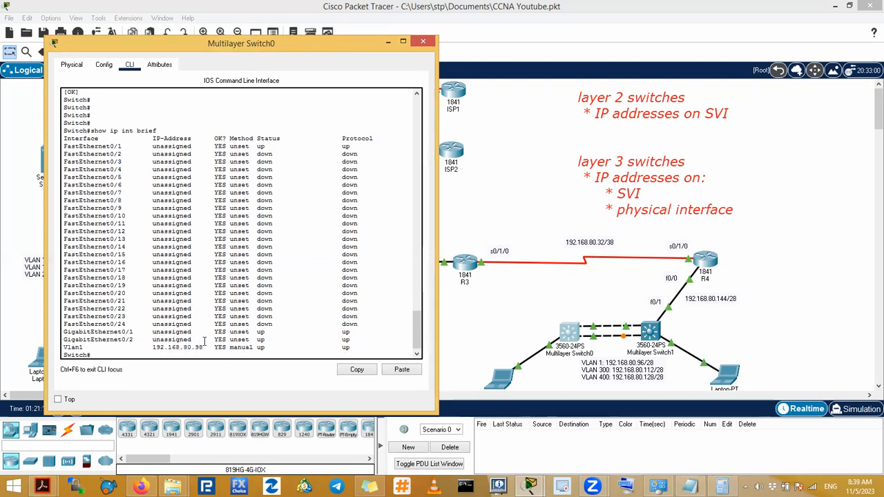
Step: Ping 192.168.80.97 from Multilayer Switch0 to test the link to Multilayer Switch1, and check the replies
{"action": "key", "text": "Return"}
{"action": "key", "text": "Return"}
{"action": "key", "text": "Return"}
{"action": "key", "text": "Return"}
{"action": "type", "text": "ping 192.168.80.9"}
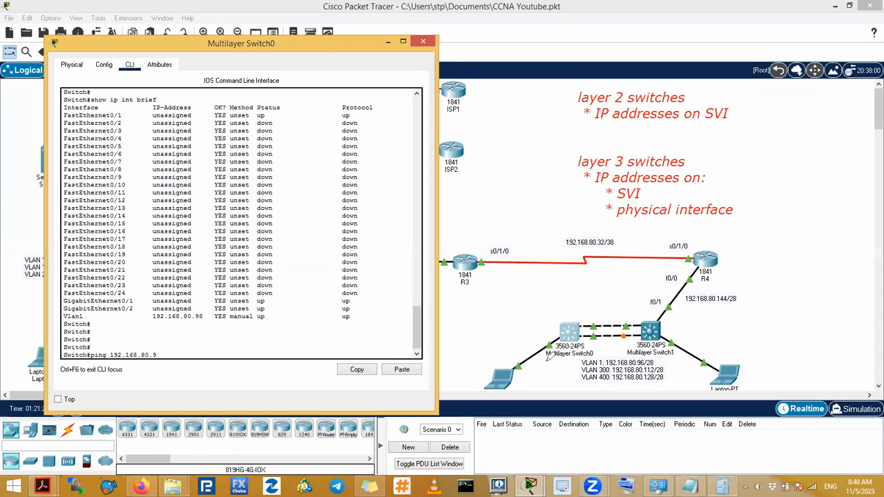
{"action": "key", "text": "ctrl+2"}
{"action": "left_click_drag", "start_coordinate": [580, 306], "coordinate": [607, 317]}
{"action": "left_click_drag", "start_coordinate": [184, 321], "coordinate": [217, 321]}
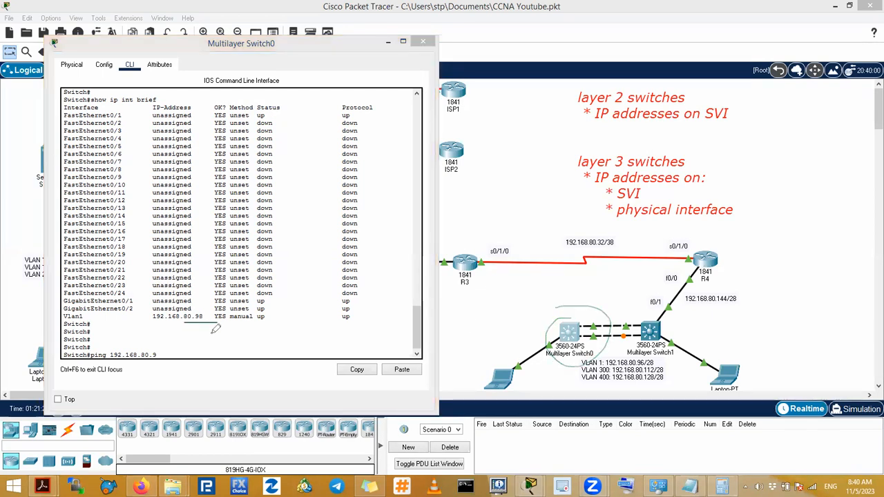
{"action": "mouse_move", "coordinate": [655, 316]}
{"action": "left_mouse_down"}
{"action": "mouse_move", "coordinate": [611, 323]}
{"action": "mouse_move", "coordinate": [644, 346]}
{"action": "mouse_move", "coordinate": [661, 322]}
{"action": "left_mouse_up"}
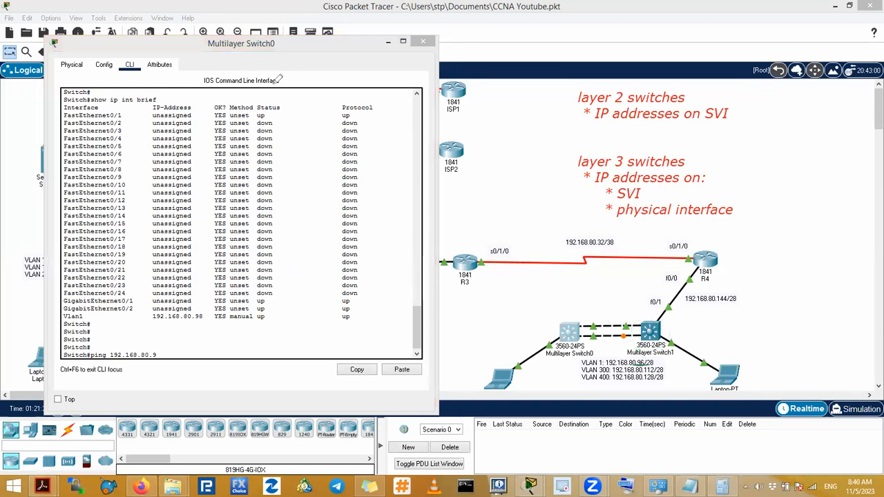
{"action": "left_click", "coordinate": [200, 358]}
{"action": "type", "text": "7"}
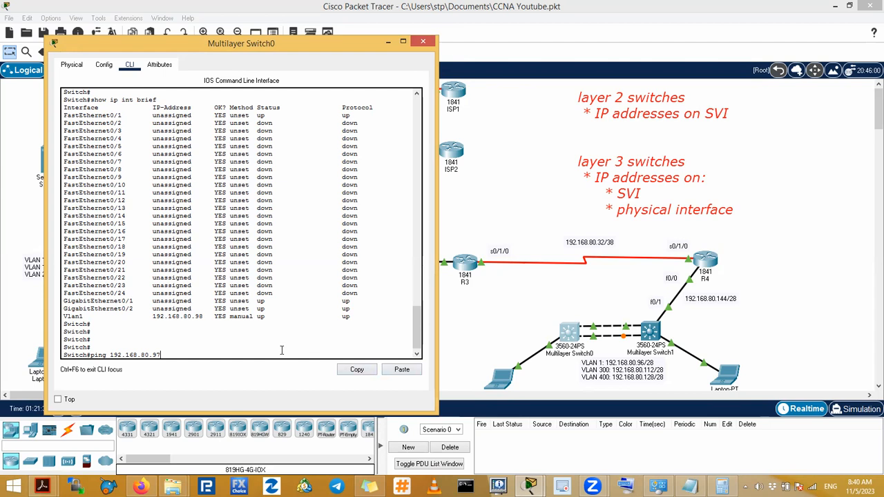
{"action": "key", "text": "Return"}
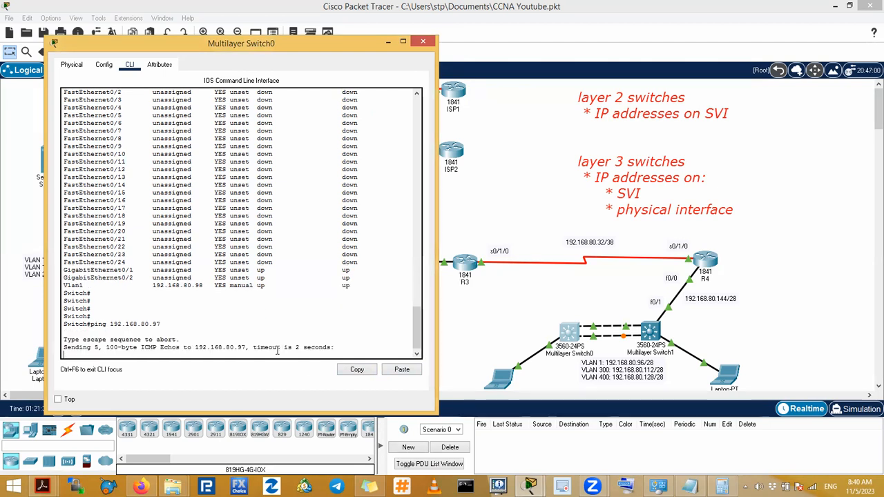
{"action": "left_click_drag", "start_coordinate": [67, 332], "coordinate": [139, 337]}
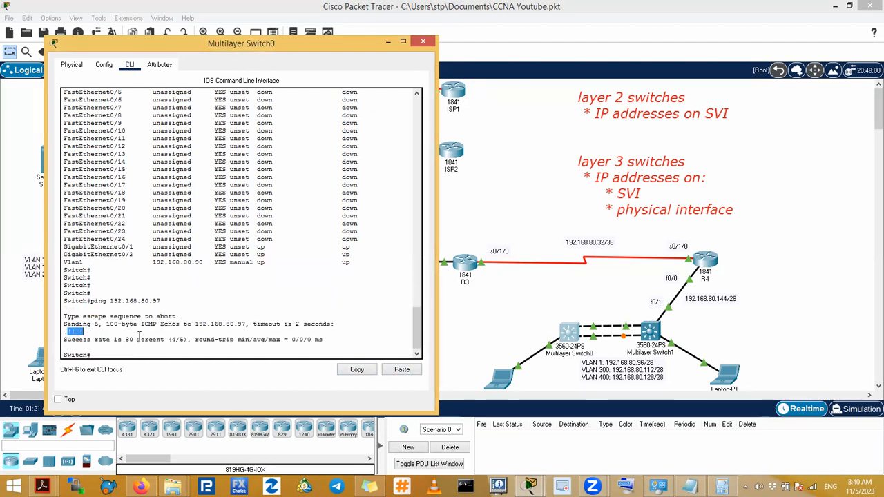
{"action": "left_click", "coordinate": [145, 337]}
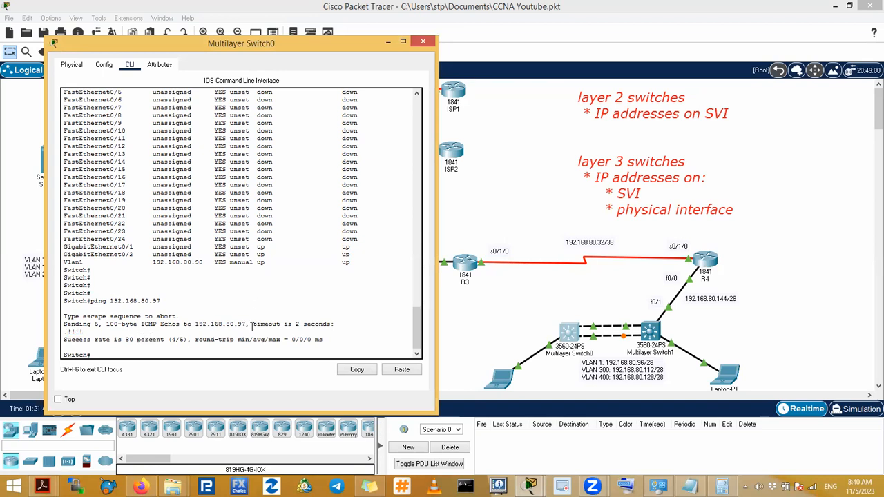
Step: Save the configuration again with "wr" and close the Multilayer Switch0 window
{"action": "type", "text": "wr"}
{"action": "key", "text": "Return"}
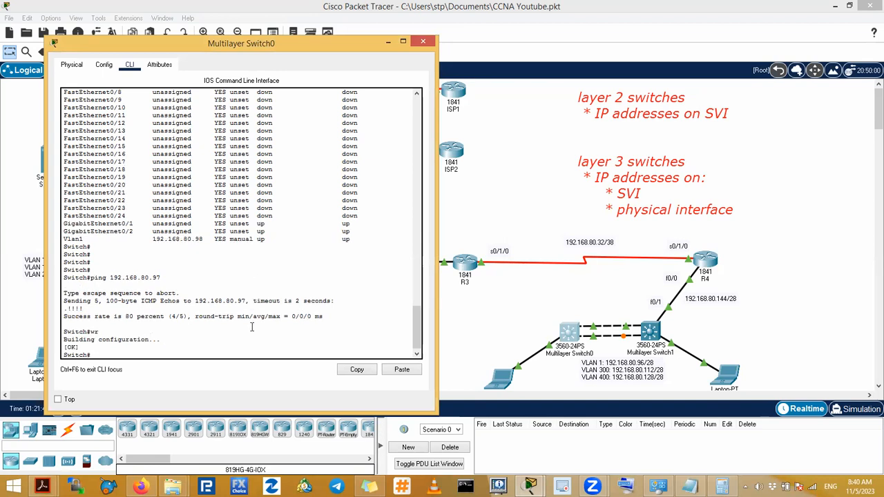
{"action": "left_click", "coordinate": [422, 41]}
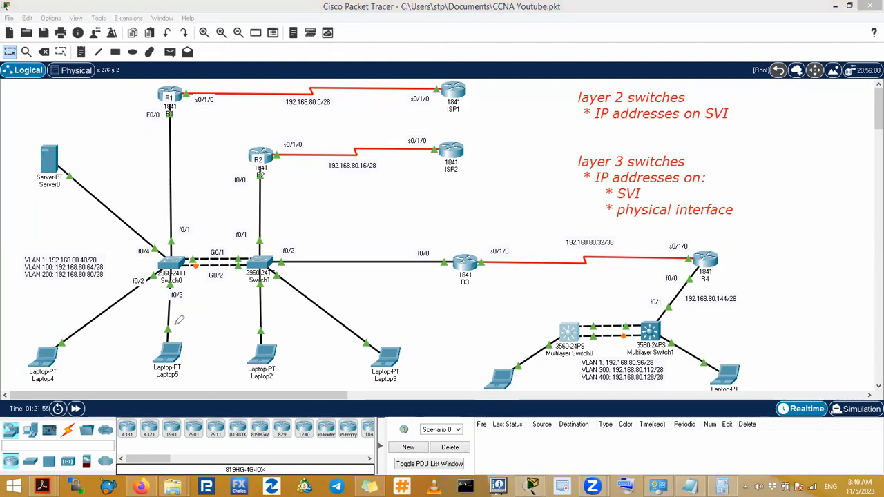
Step: Review the laptops, the server, the routers and the switches across the topology, marking each group on screen
{"action": "mouse_move", "coordinate": [92, 336]}
{"action": "left_mouse_down"}
{"action": "mouse_move", "coordinate": [110, 383]}
{"action": "mouse_move", "coordinate": [412, 338]}
{"action": "mouse_move", "coordinate": [95, 328]}
{"action": "left_mouse_up"}
{"action": "left_click_drag", "start_coordinate": [481, 366], "coordinate": [556, 376]}
{"action": "left_click_drag", "start_coordinate": [730, 365], "coordinate": [668, 329]}
{"action": "left_click_drag", "start_coordinate": [87, 170], "coordinate": [43, 141]}
{"action": "left_click_drag", "start_coordinate": [165, 115], "coordinate": [318, 115]}
{"action": "left_click_drag", "start_coordinate": [407, 115], "coordinate": [489, 116]}
{"action": "left_click_drag", "start_coordinate": [406, 171], "coordinate": [445, 171]}
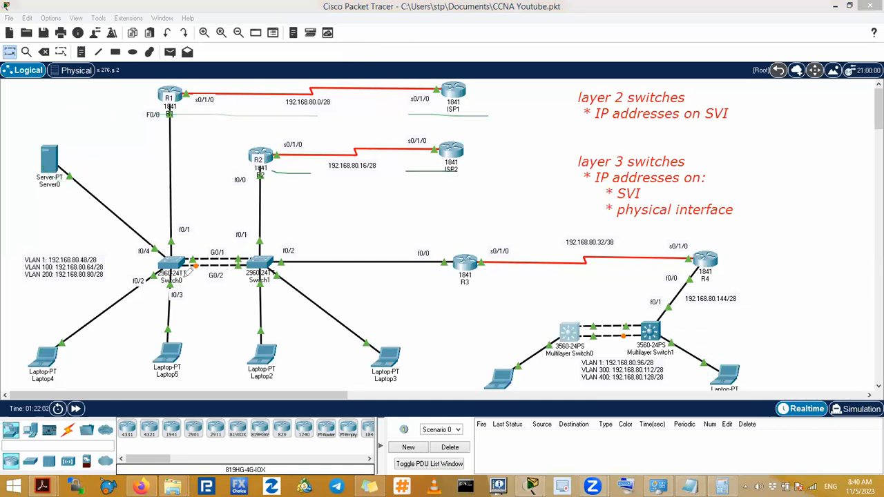
{"action": "left_click_drag", "start_coordinate": [251, 282], "coordinate": [304, 281]}
{"action": "left_click_drag", "start_coordinate": [419, 284], "coordinate": [470, 285]}
{"action": "left_click_drag", "start_coordinate": [635, 278], "coordinate": [773, 277]}
{"action": "left_click_drag", "start_coordinate": [550, 352], "coordinate": [700, 352]}
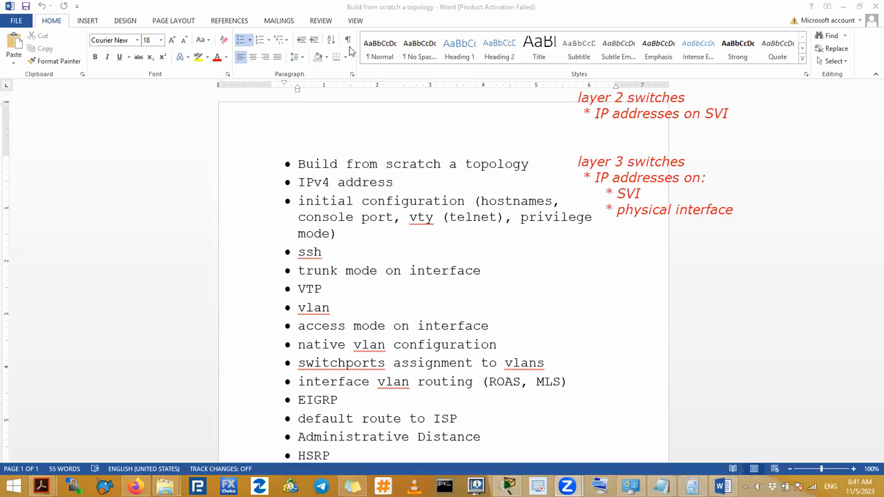
Step: Mark the initial configuration and topology items in the Word course outline and dismiss the Office Activation Wizard
{"action": "left_click_drag", "start_coordinate": [299, 207], "coordinate": [468, 205]}
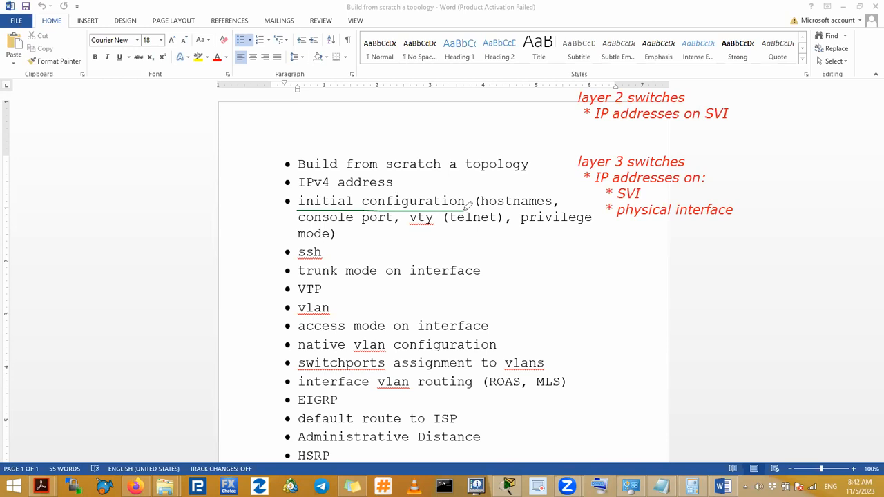
{"action": "mouse_move", "coordinate": [288, 154]}
{"action": "left_mouse_down"}
{"action": "mouse_move", "coordinate": [276, 164]}
{"action": "mouse_move", "coordinate": [289, 153]}
{"action": "mouse_move", "coordinate": [486, 169]}
{"action": "left_mouse_up"}
{"action": "key", "text": "alt+Tab"}
{"action": "key", "text": "alt+Tab"}
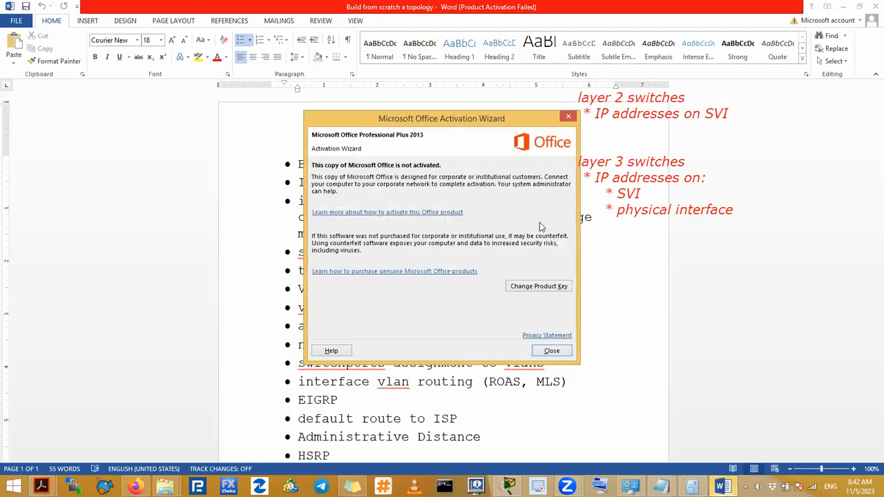
{"action": "left_click", "coordinate": [551, 351]}
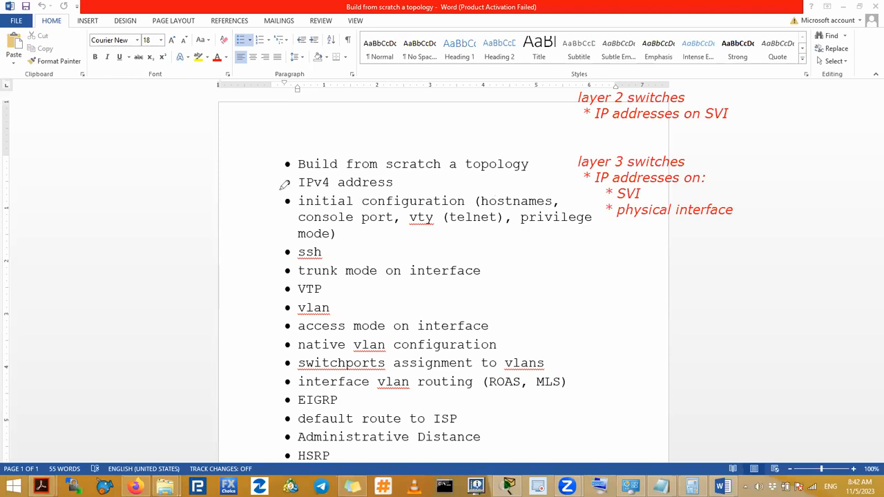
Step: Review the outline's IPv4 address item and the hostnames, console port, vty and privilege mode parts of initial configuration
{"action": "mouse_move", "coordinate": [284, 185]}
{"action": "left_mouse_down"}
{"action": "mouse_move", "coordinate": [365, 187]}
{"action": "mouse_move", "coordinate": [406, 173]}
{"action": "mouse_move", "coordinate": [278, 169]}
{"action": "mouse_move", "coordinate": [283, 186]}
{"action": "left_mouse_up"}
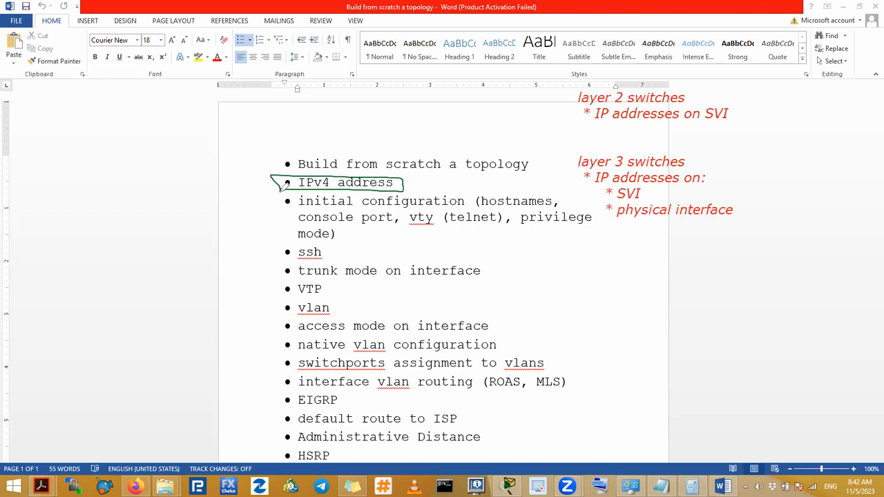
{"action": "mouse_move", "coordinate": [202, 191]}
{"action": "left_mouse_down"}
{"action": "mouse_move", "coordinate": [241, 183]}
{"action": "mouse_move", "coordinate": [283, 207]}
{"action": "mouse_move", "coordinate": [285, 197]}
{"action": "left_mouse_up"}
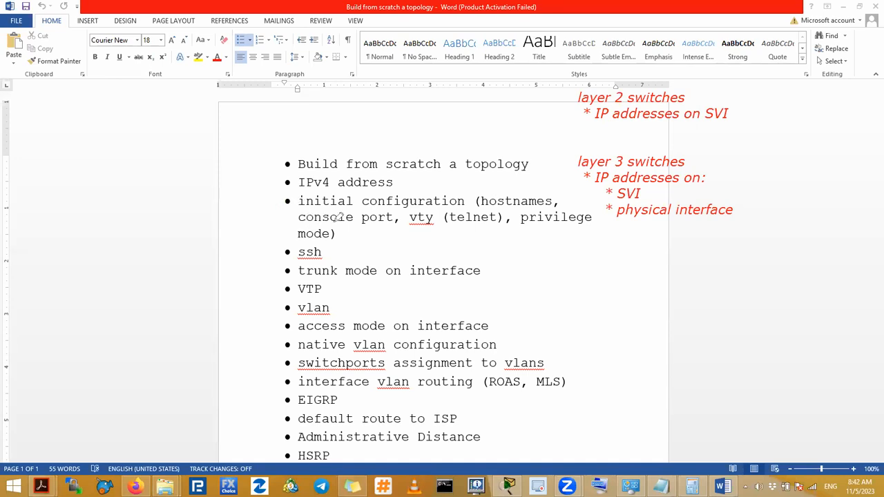
{"action": "left_click_drag", "start_coordinate": [300, 211], "coordinate": [480, 212]}
{"action": "left_click_drag", "start_coordinate": [495, 207], "coordinate": [552, 207]}
{"action": "left_click_drag", "start_coordinate": [308, 225], "coordinate": [443, 225]}
{"action": "left_click_drag", "start_coordinate": [579, 225], "coordinate": [535, 225]}
{"action": "left_click_drag", "start_coordinate": [312, 241], "coordinate": [338, 241]}
{"action": "mouse_move", "coordinate": [295, 196]}
{"action": "left_mouse_down"}
{"action": "mouse_move", "coordinate": [278, 199]}
{"action": "mouse_move", "coordinate": [290, 209]}
{"action": "left_mouse_up"}
Step: Minimize the Word outline and the BYNnetwork folder window, and switch back to the Packet Tracer topology
{"action": "left_click", "coordinate": [843, 6]}
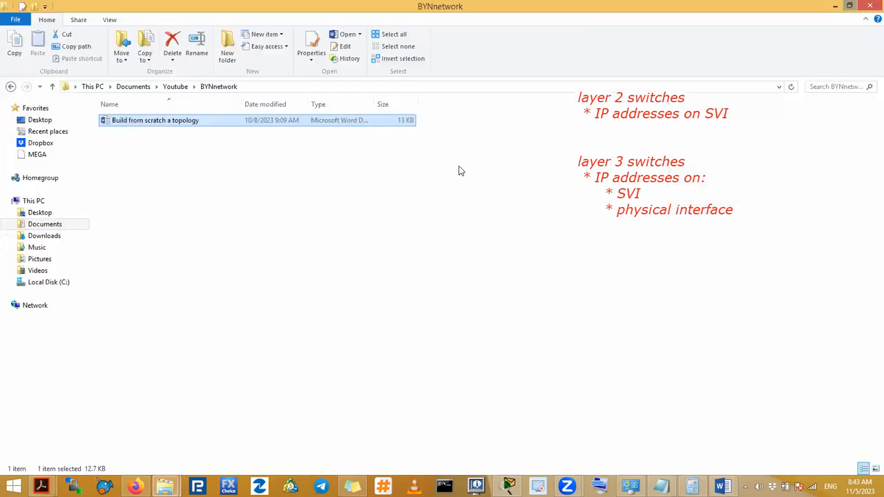
{"action": "left_click", "coordinate": [835, 6]}
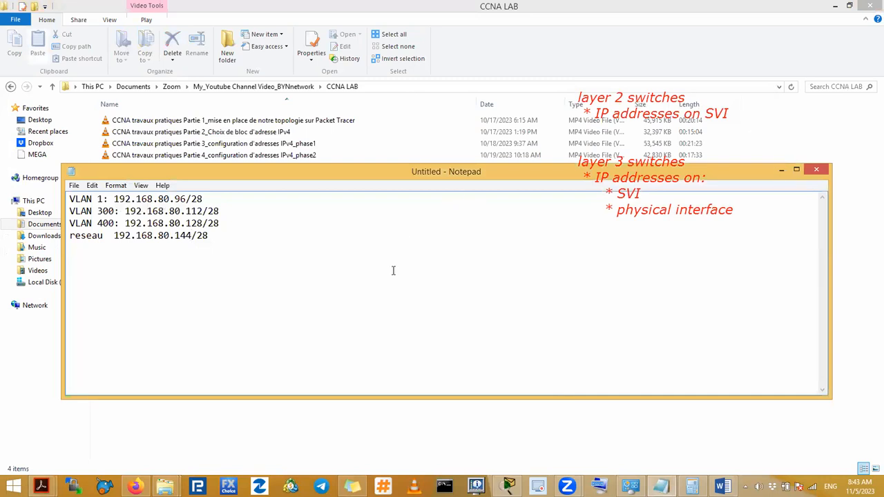
{"action": "mouse_move", "coordinate": [722, 487]}
{"action": "left_click", "coordinate": [508, 486]}
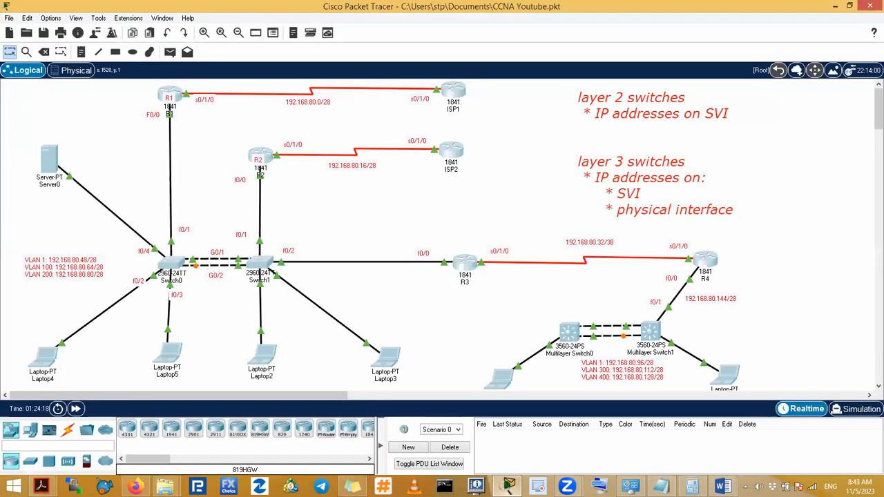